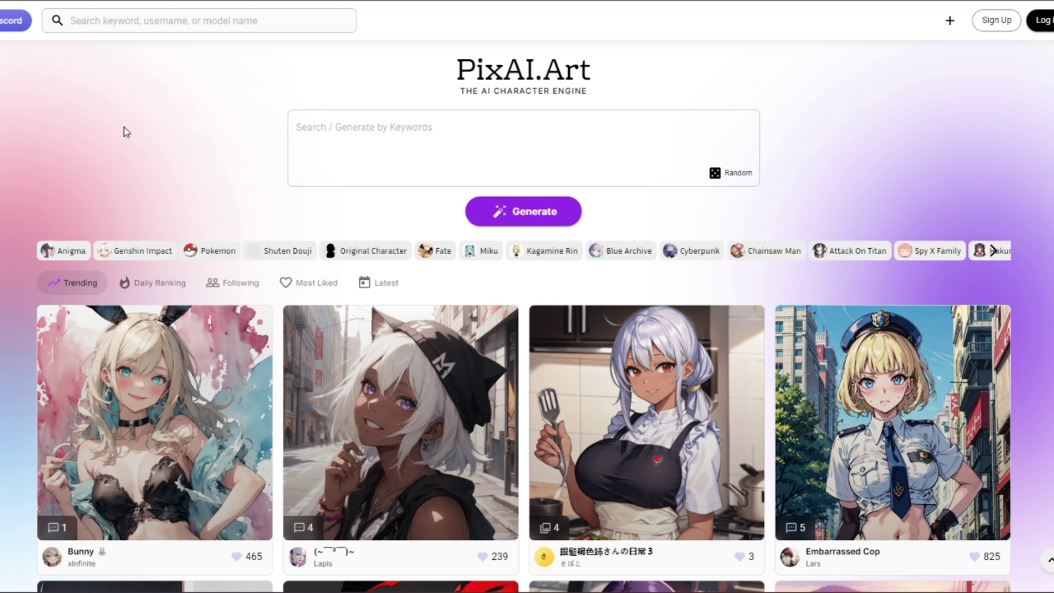
Sign up for an account and browse the trending artworks on the home page
click(995, 21)
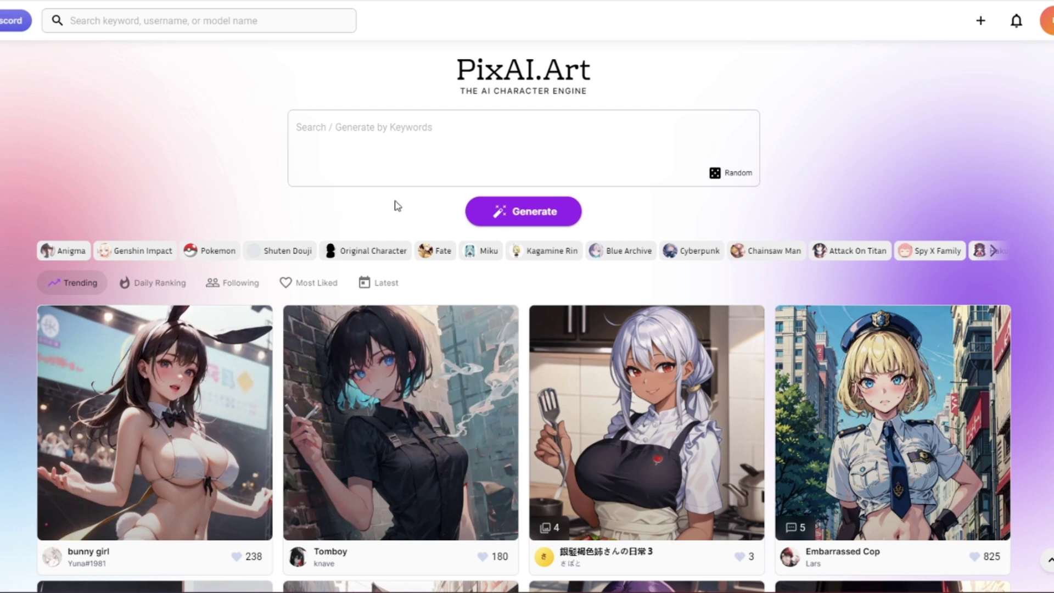
scroll(418, 262, down, 3)
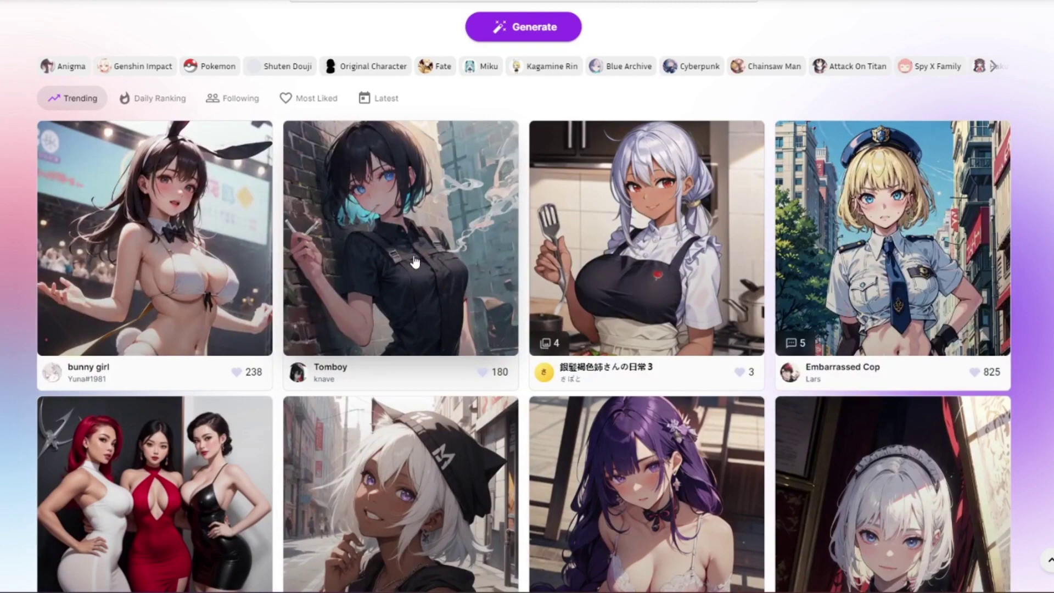
scroll(450, 266, up, 3)
scroll(454, 266, down, 7)
scroll(444, 278, up, 8)
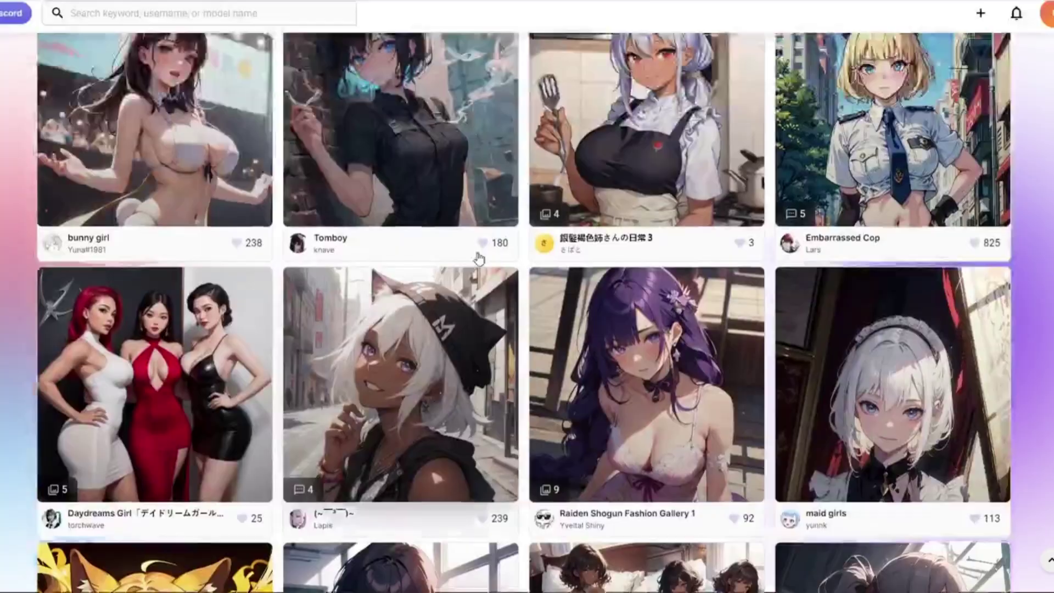
Open the credits section of the profile and review the daily rewards and recent change history
click(1049, 33)
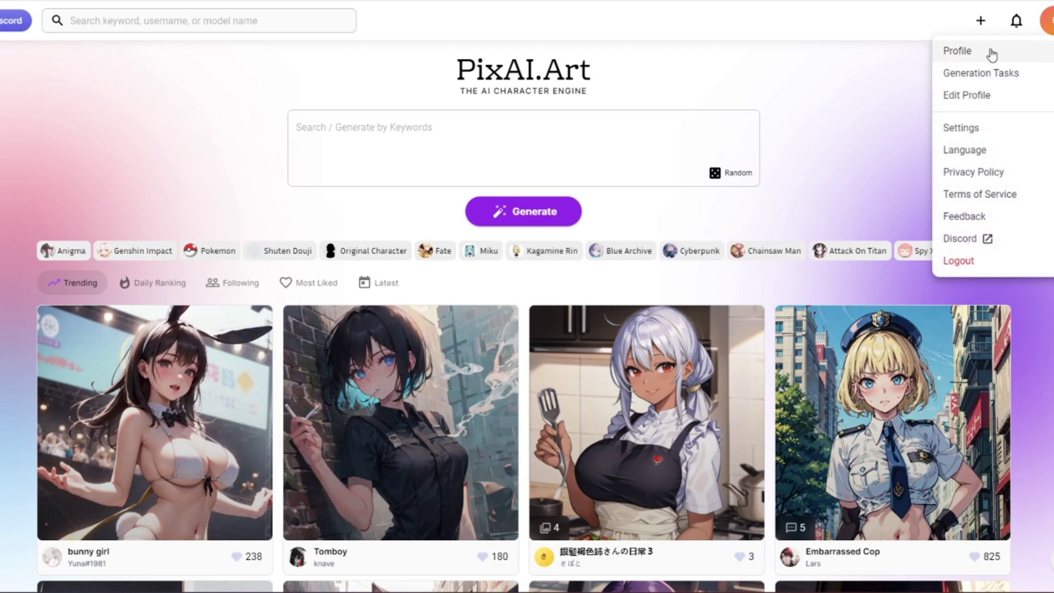
click(988, 52)
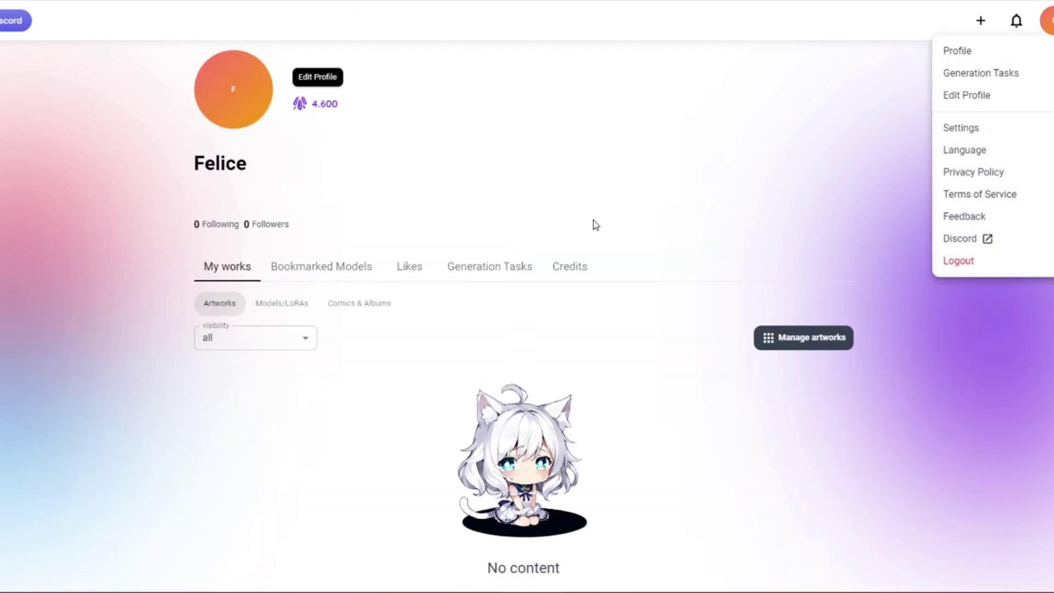
click(576, 269)
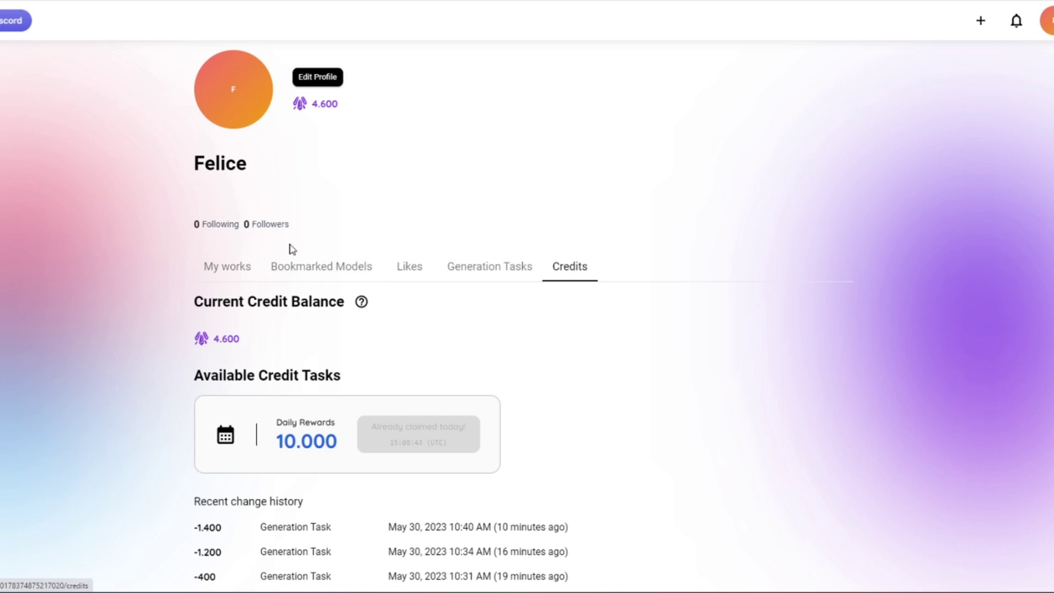
scroll(167, 300, down, 3)
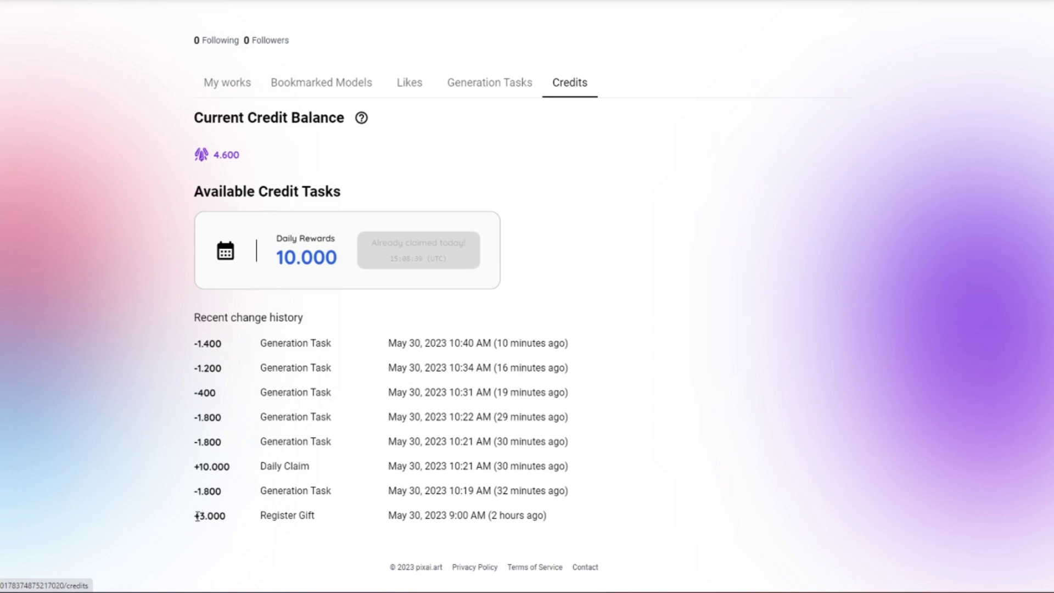
drag(196, 516, 315, 516)
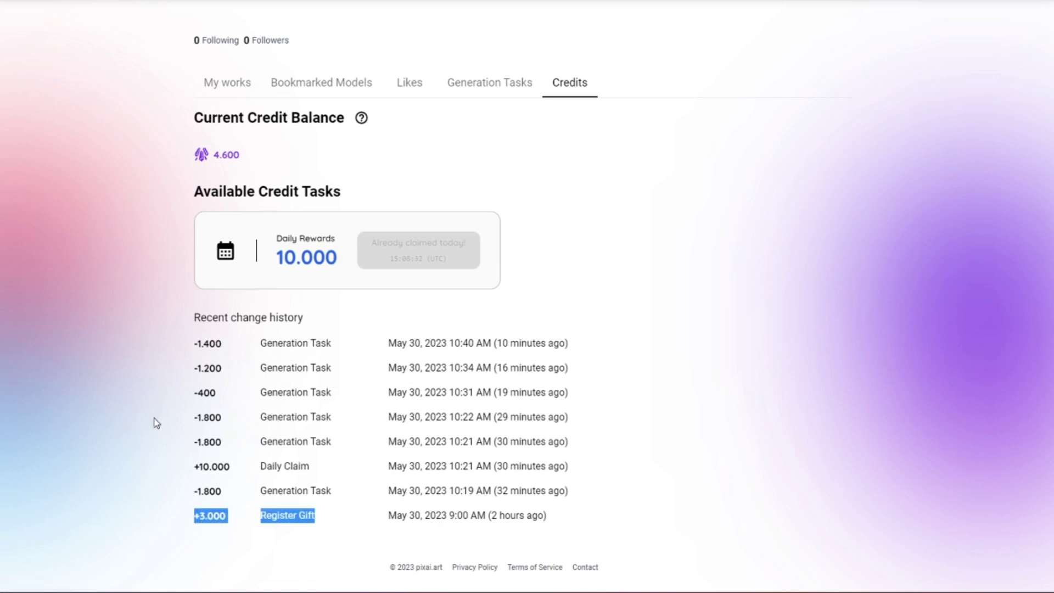
scroll(148, 412, up, 2)
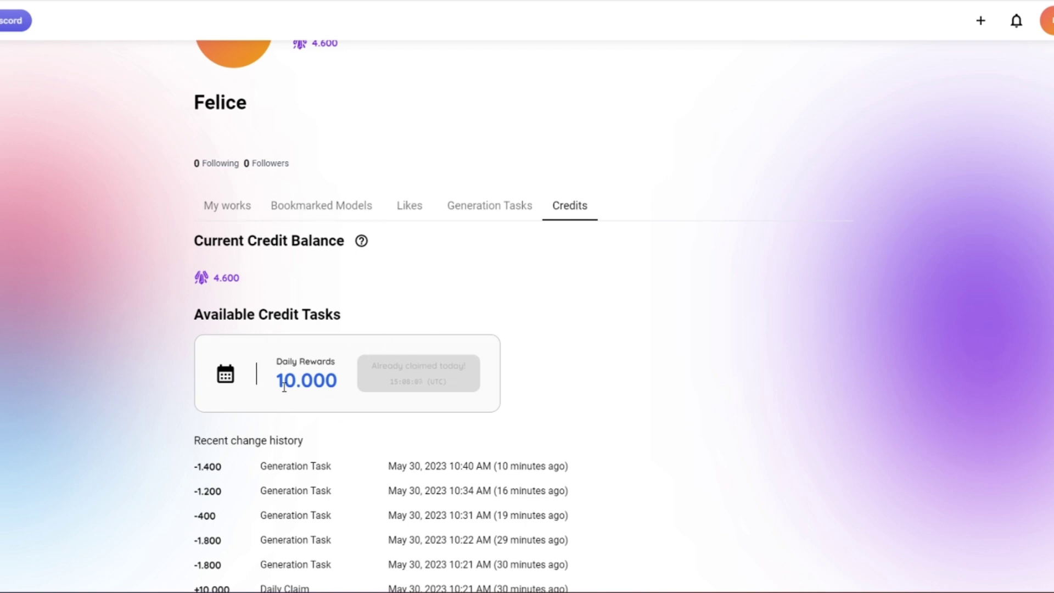
drag(281, 383, 345, 382)
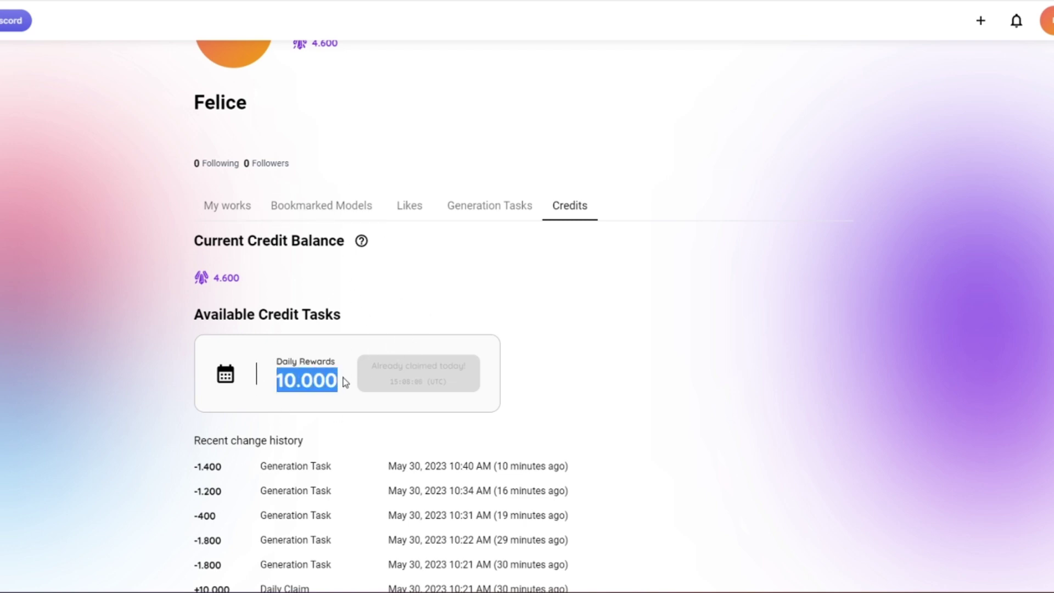
click(529, 350)
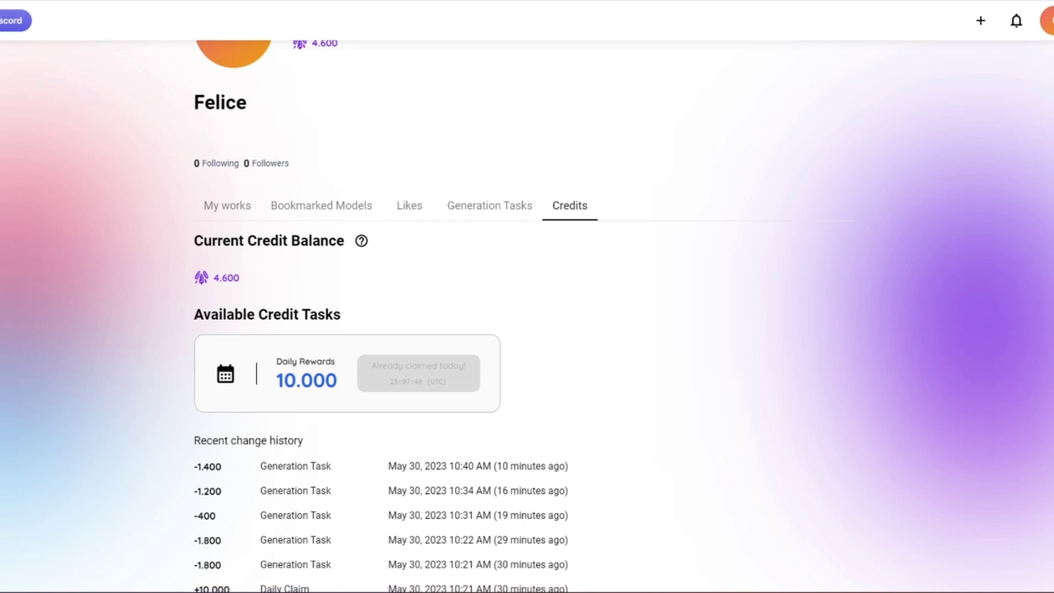
Return to the home page and open the image generator
key(alt+Left)
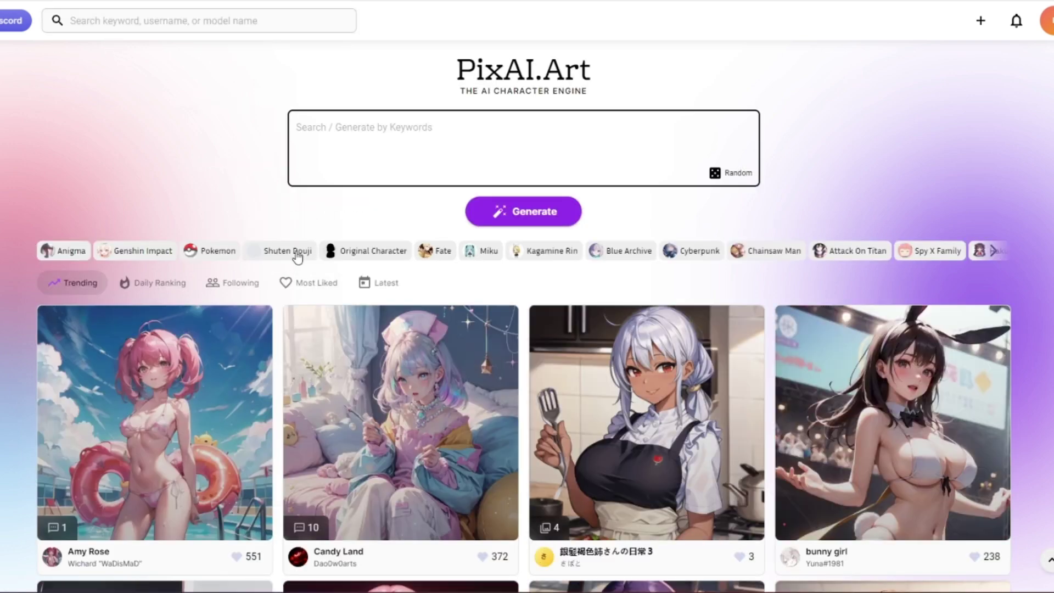
click(510, 212)
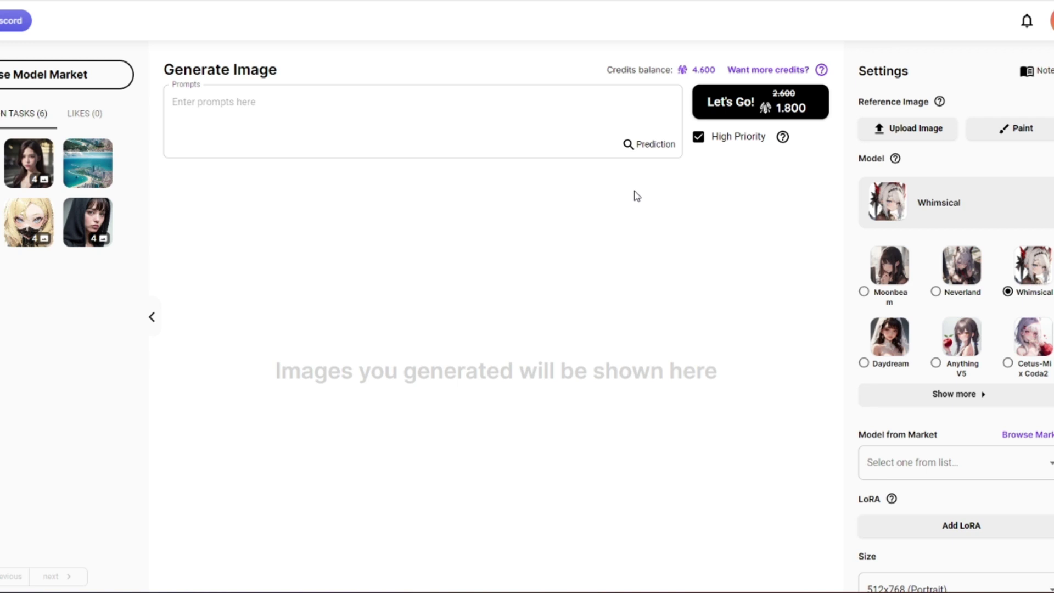
Disable the High Priority option and enable it again to compare the credit cost of a generation
drag(766, 136, 699, 137)
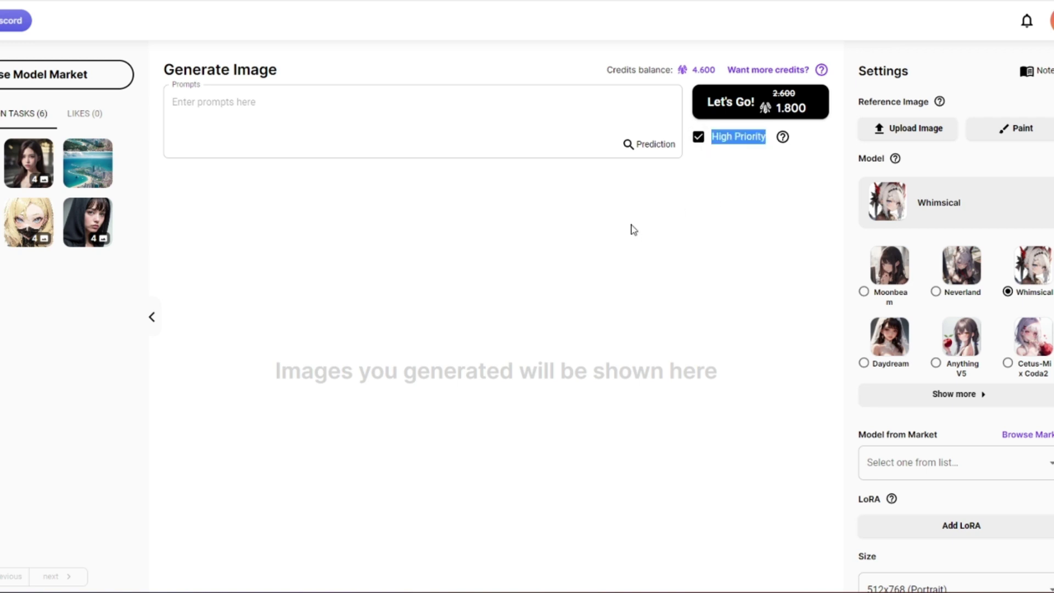
click(713, 181)
drag(712, 138, 759, 146)
click(701, 206)
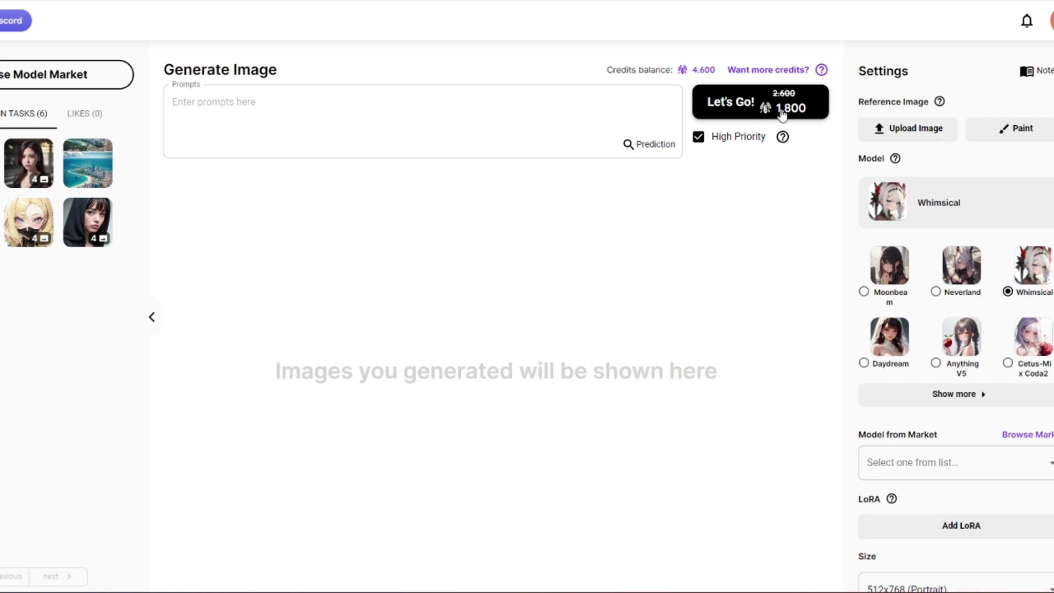
click(698, 138)
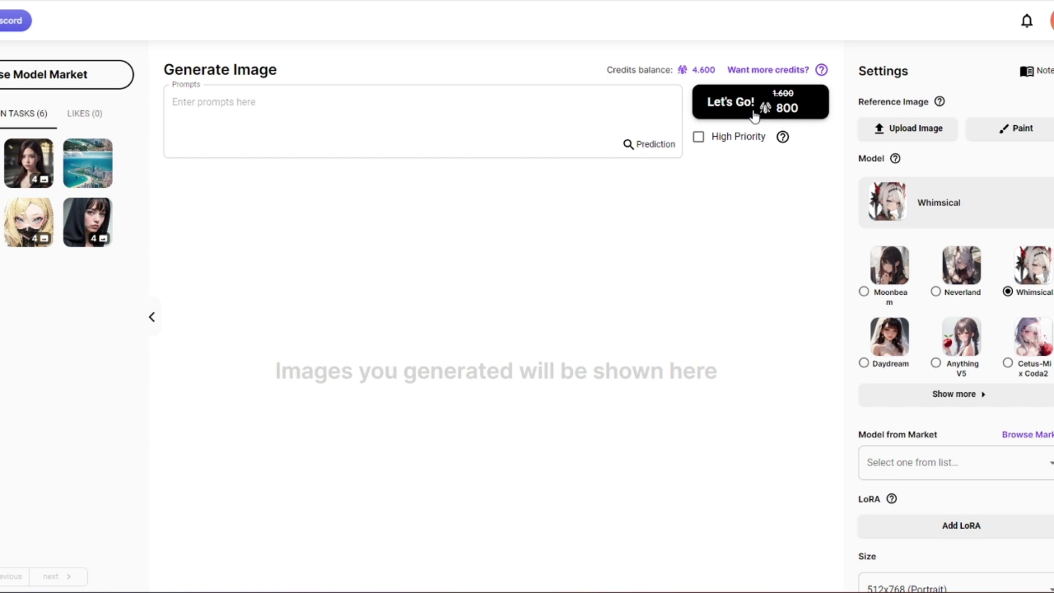
click(699, 137)
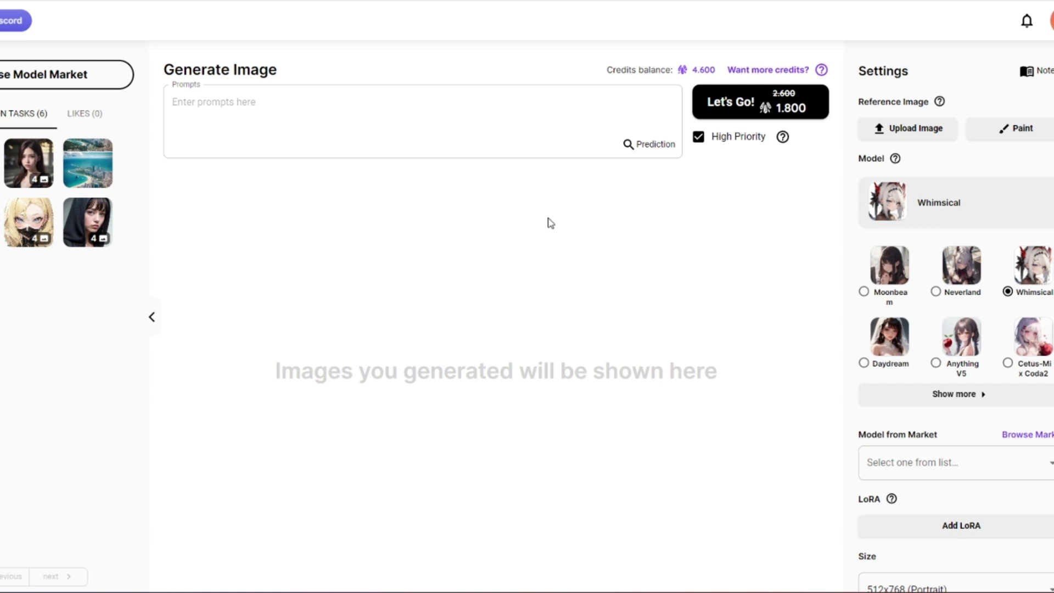
Expand the full list of models and select Pixai Real V3.0
click(265, 114)
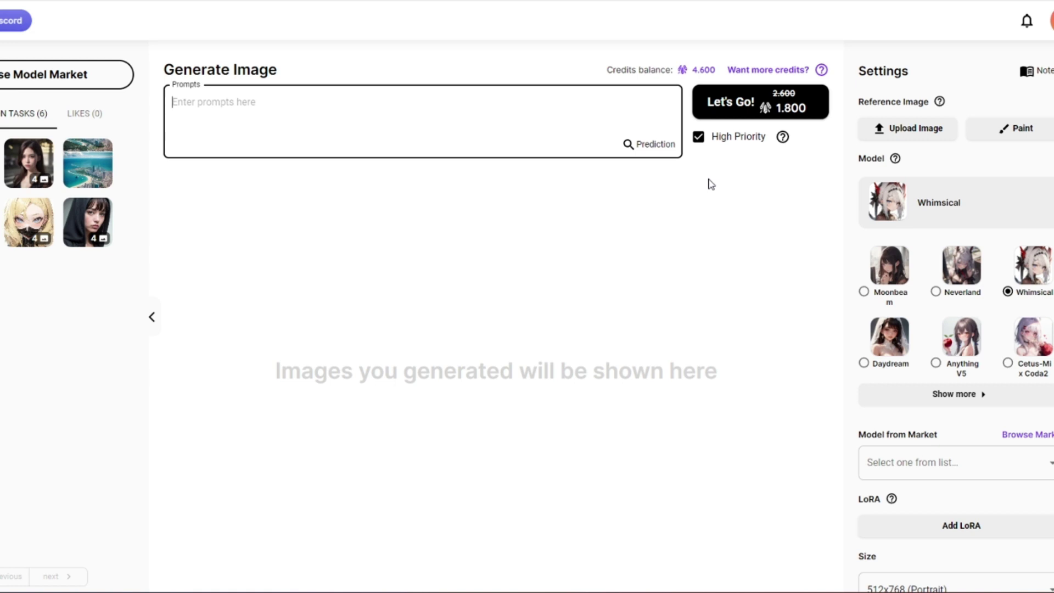
double_click(871, 158)
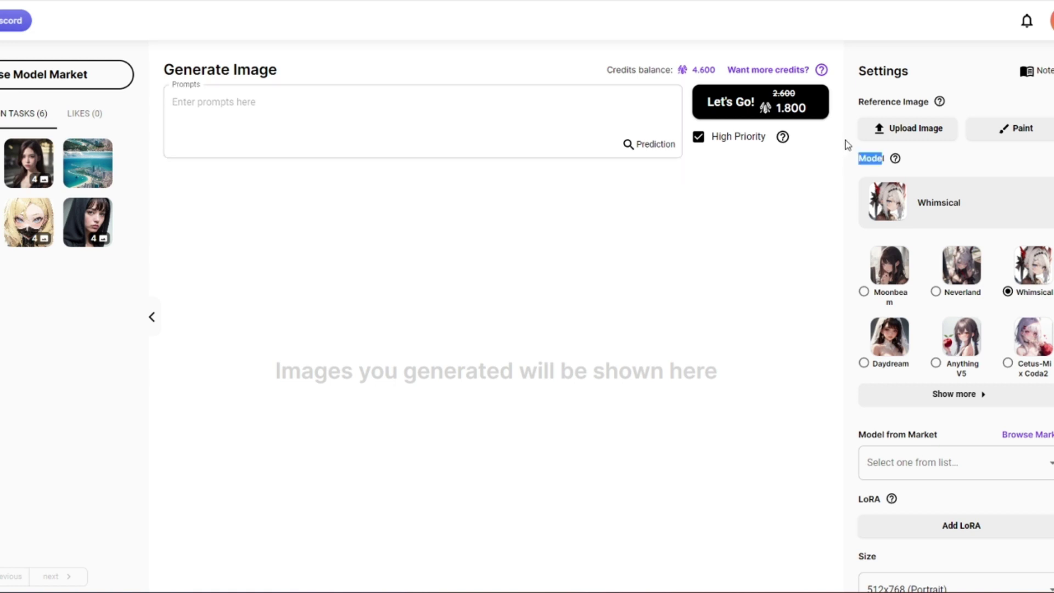
click(867, 158)
double_click(871, 158)
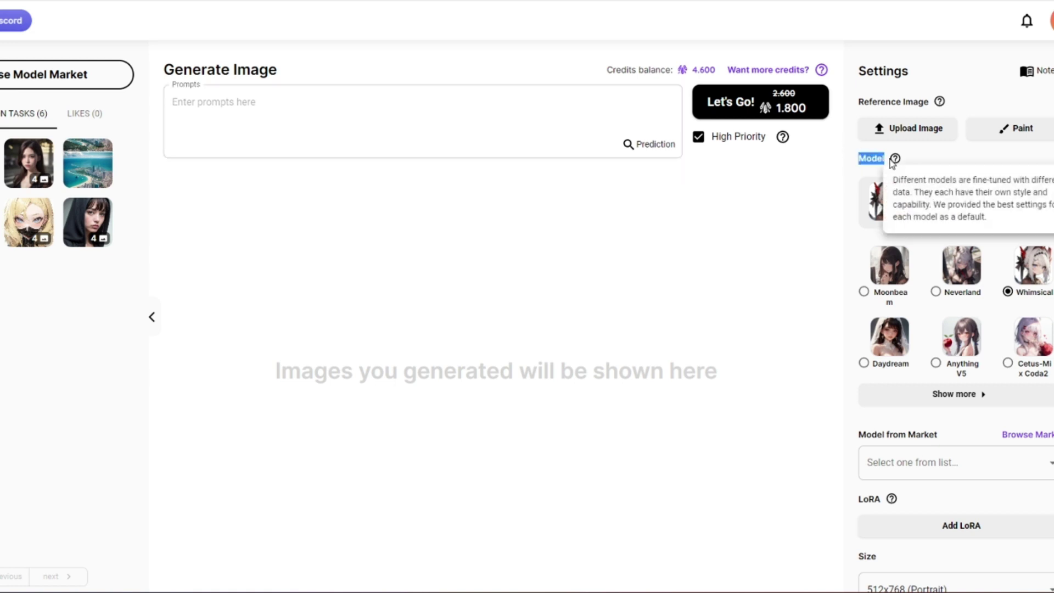
click(917, 258)
click(952, 397)
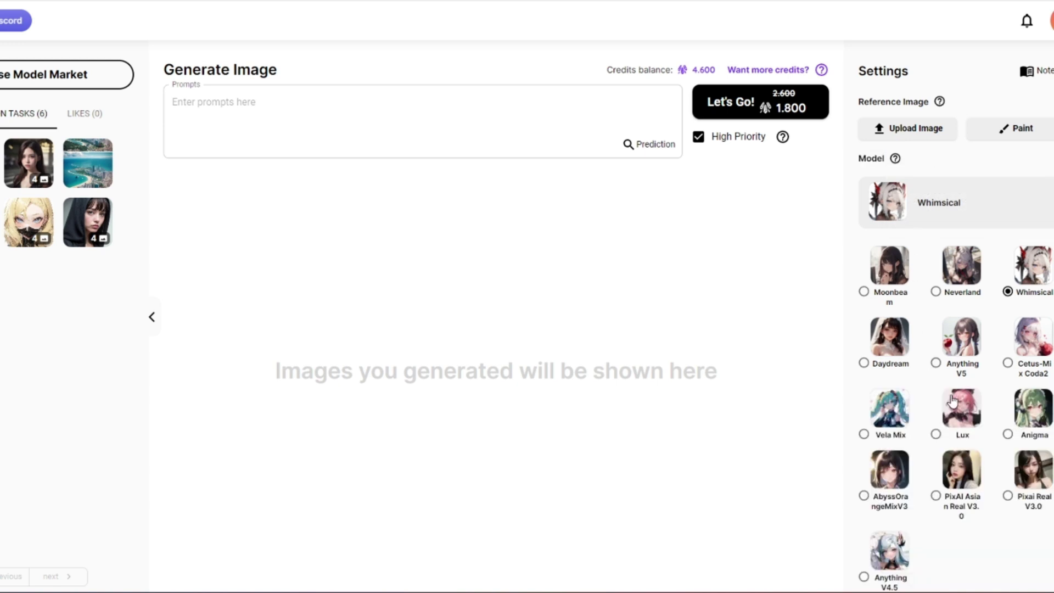
scroll(958, 181, down, 2)
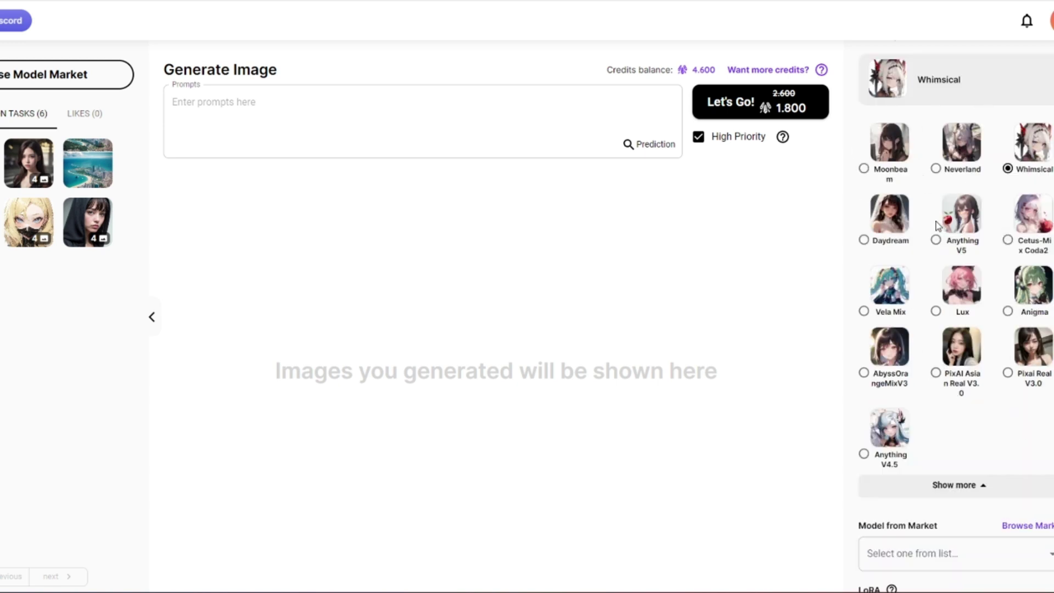
click(1007, 376)
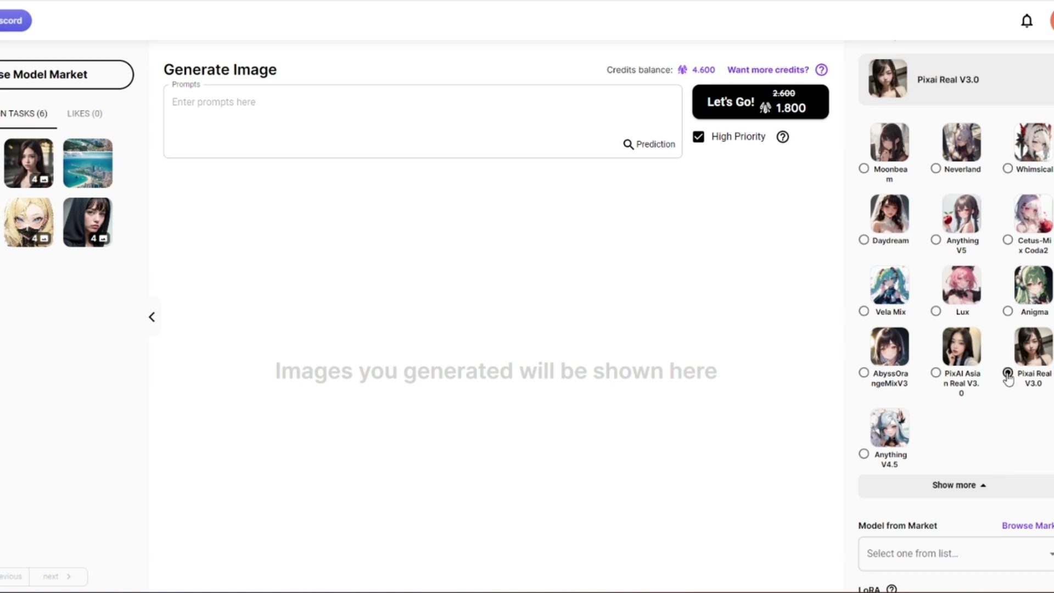
Try the PixAI Asian Real V3.0 model, and reselect Pixai Real V3.0
scroll(996, 409, up, 1)
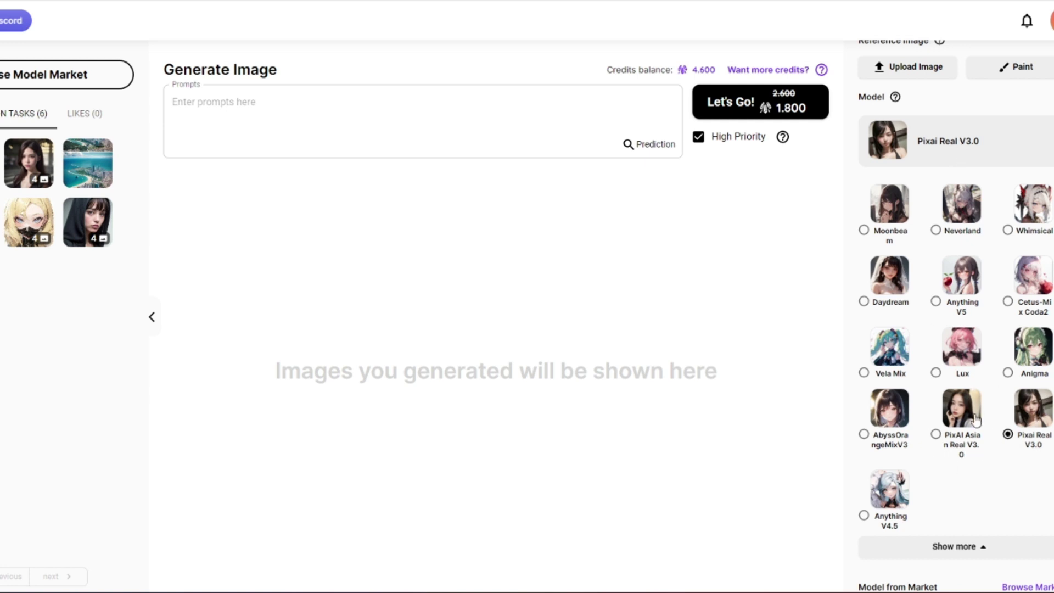
click(936, 434)
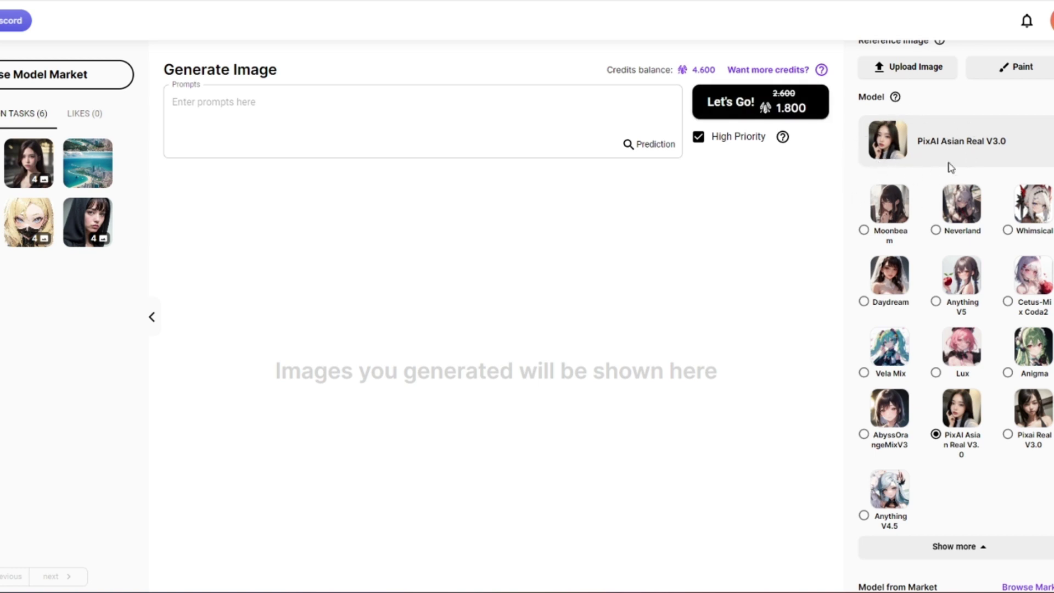
click(1008, 434)
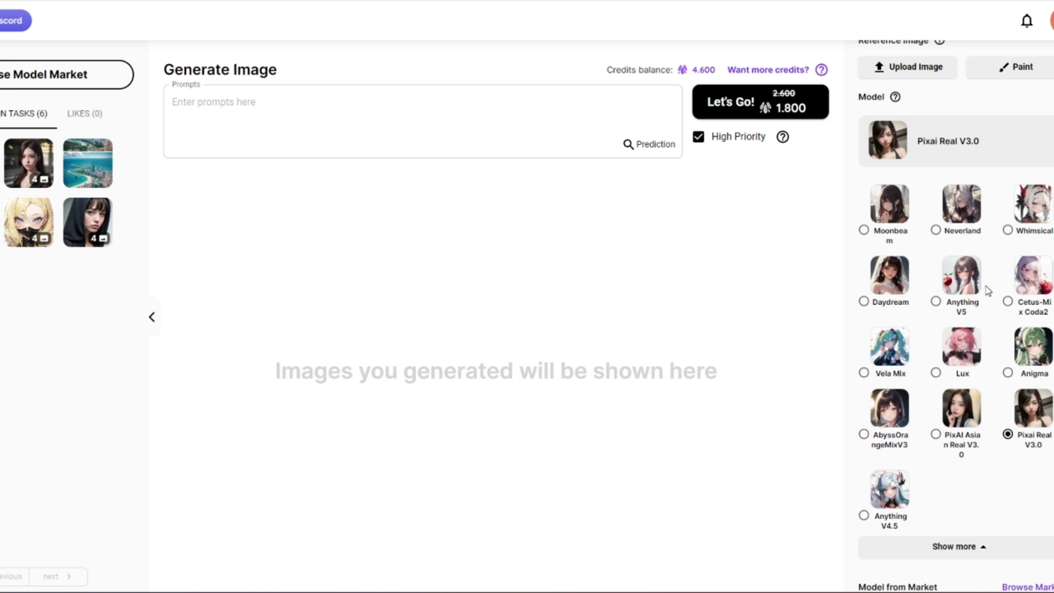
Review the generation settings for image count, HiRes, ControlNet, composition, negative prompt and sampling
scroll(987, 292, down, 3)
scroll(984, 289, down, 4)
scroll(933, 263, down, 4)
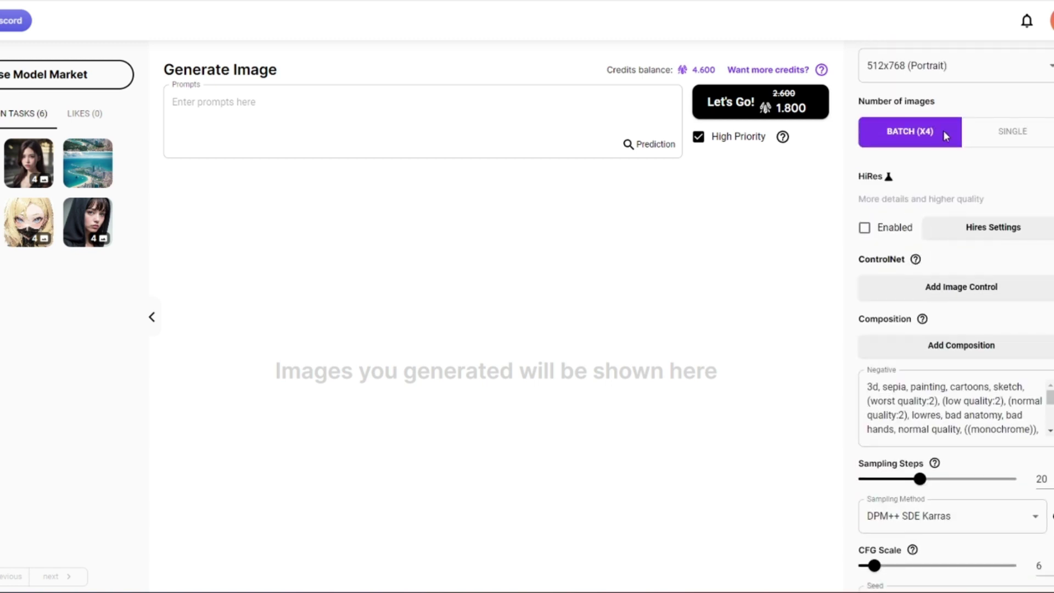
scroll(980, 303, down, 1)
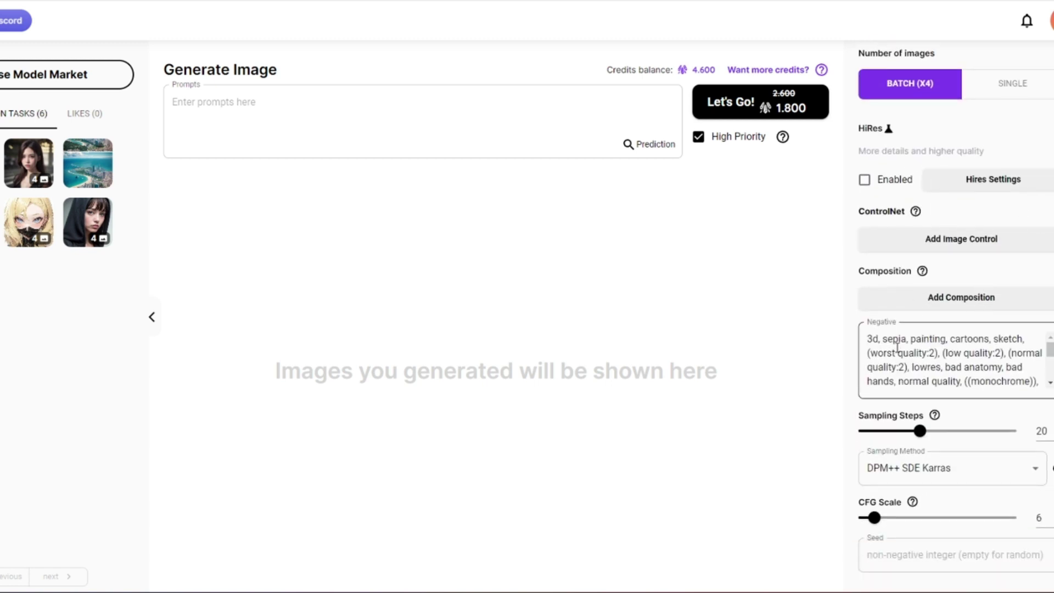
scroll(1028, 295, up, 2)
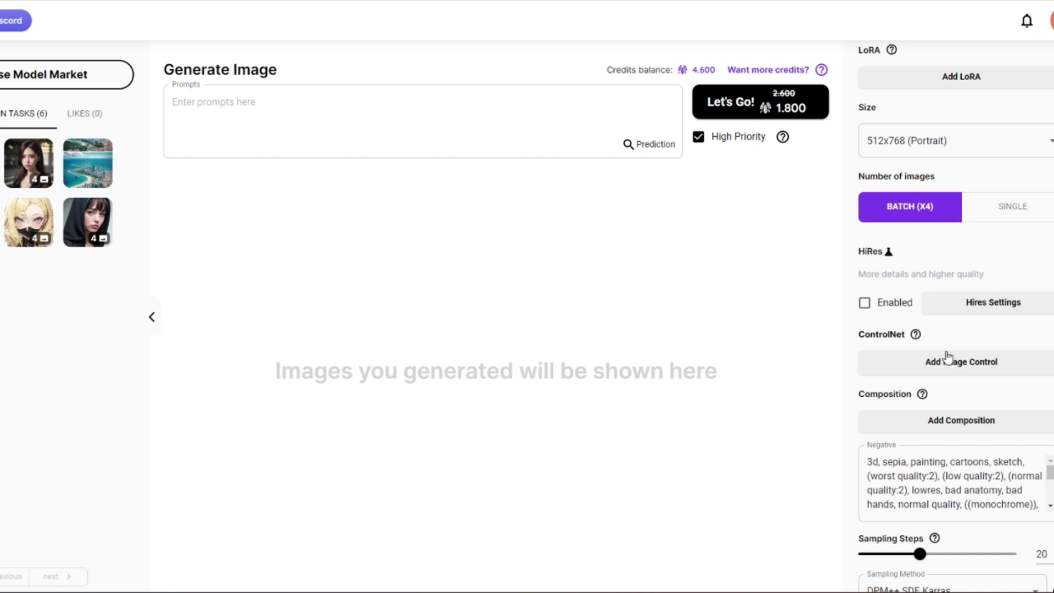
scroll(943, 340, up, 9)
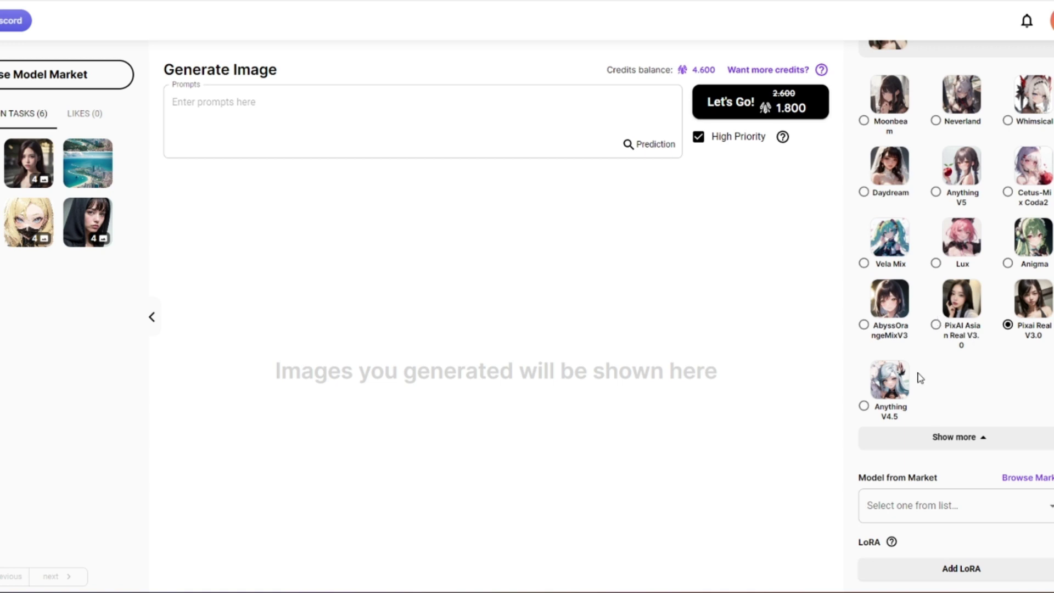
Check the list of models from the market and read the help on LoRAs
scroll(944, 346, down, 3)
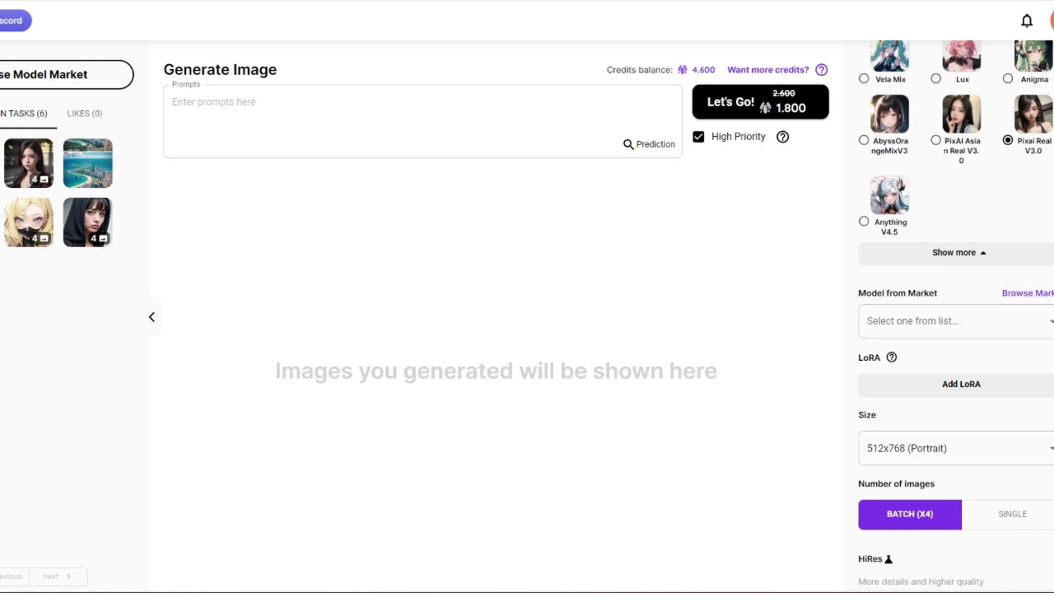
click(1038, 318)
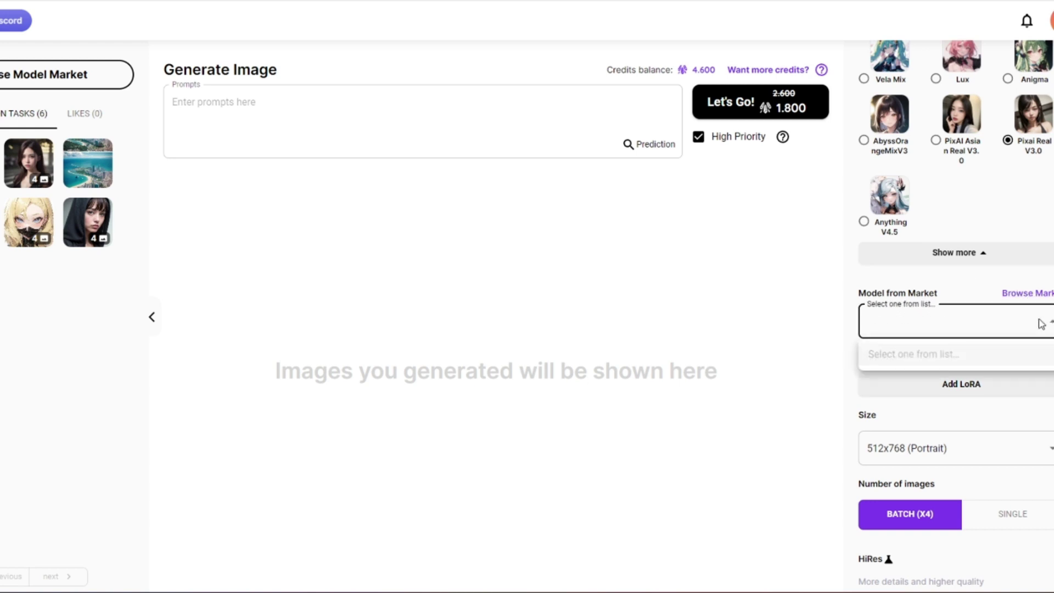
click(953, 320)
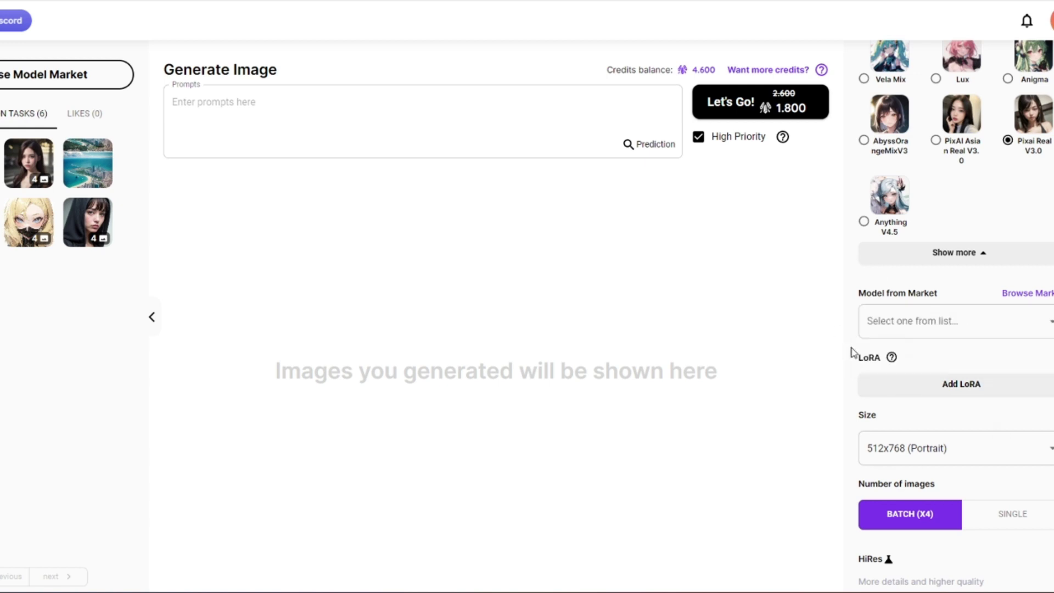
mouse_move(892, 359)
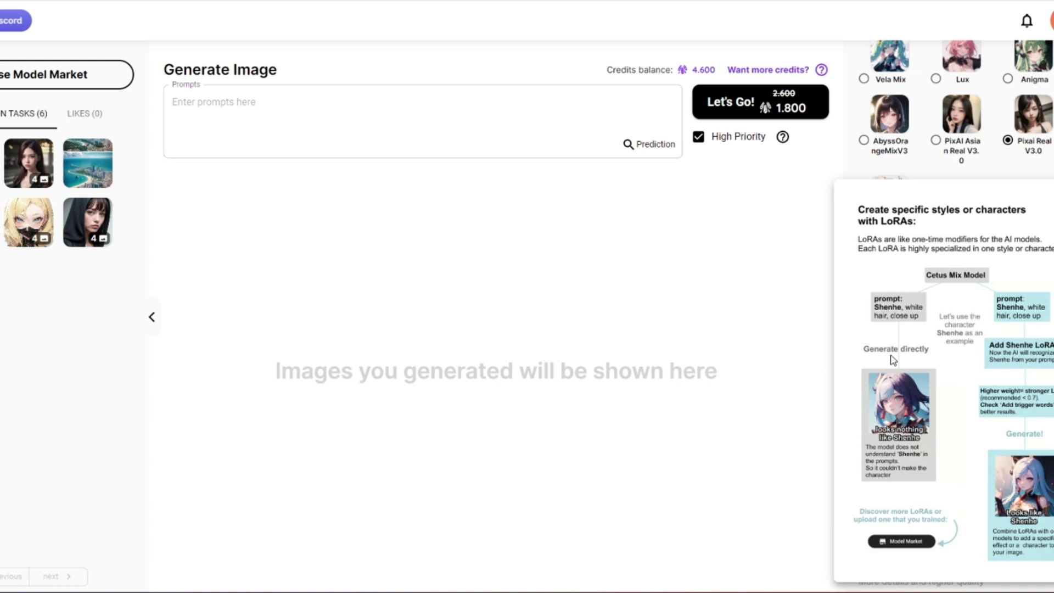
scroll(900, 307, down, 4)
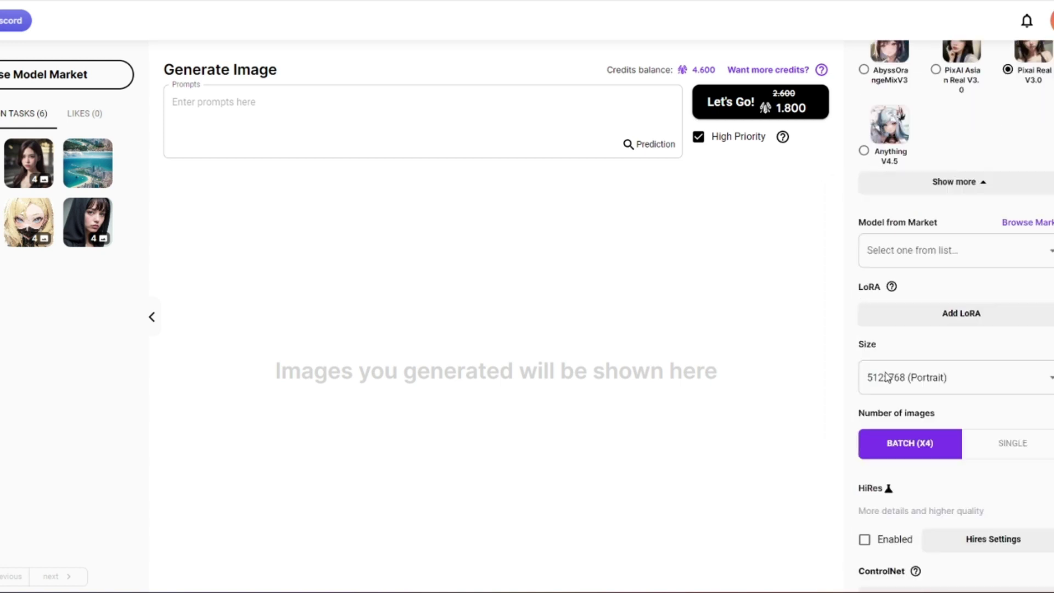
Check the image size options, and compare the credit cost of generating a Batch (x4) with that of a Single image
click(909, 258)
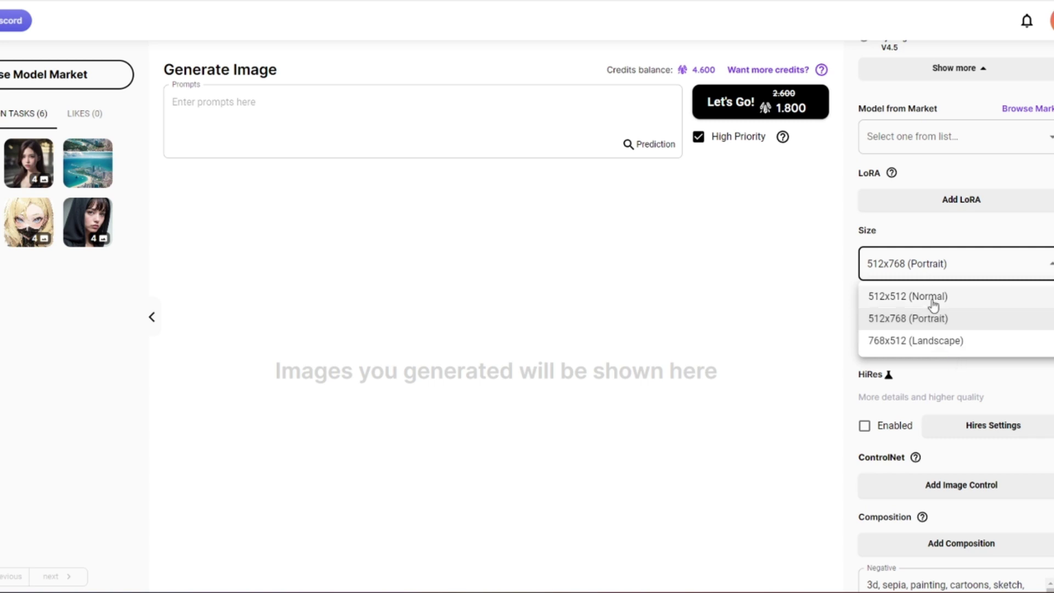
click(843, 340)
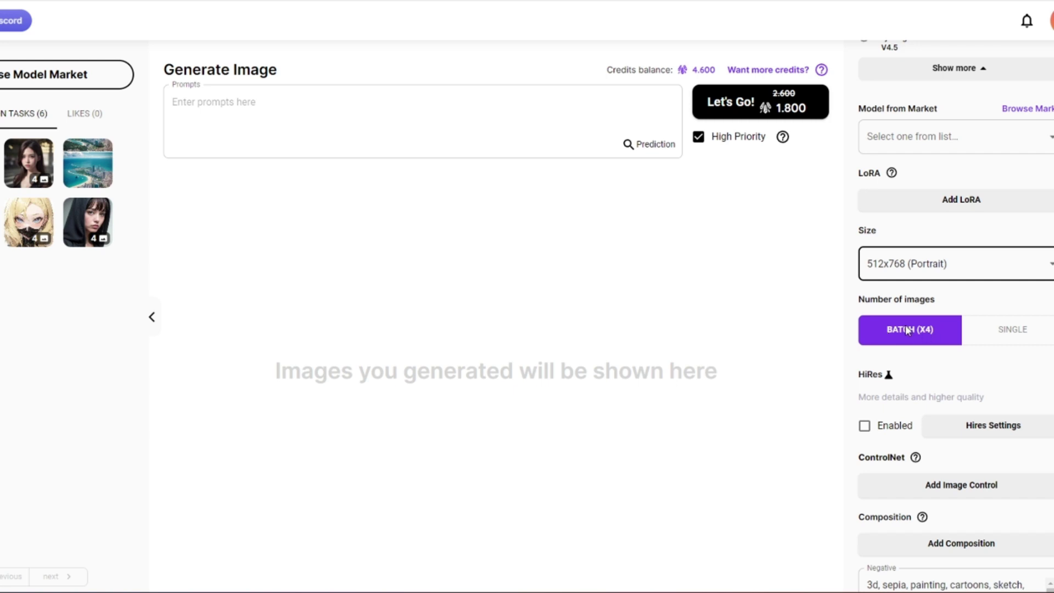
click(998, 328)
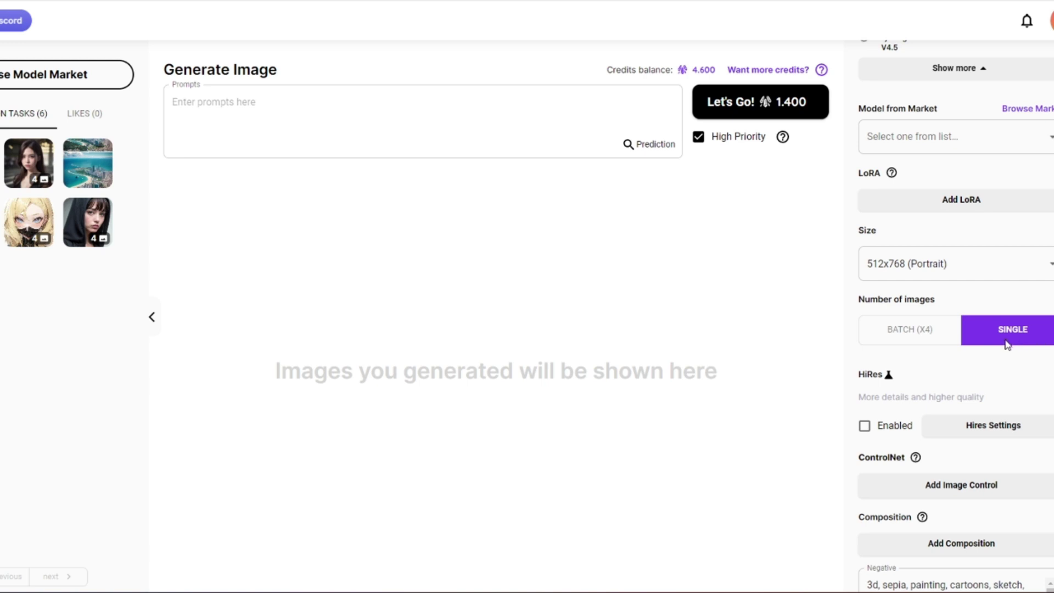
click(925, 332)
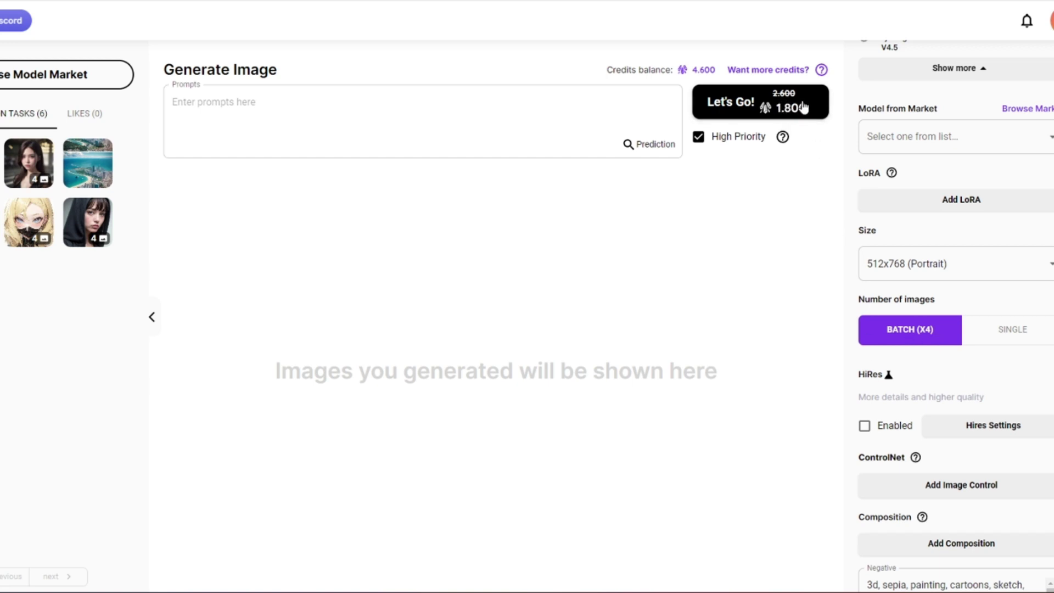
click(983, 337)
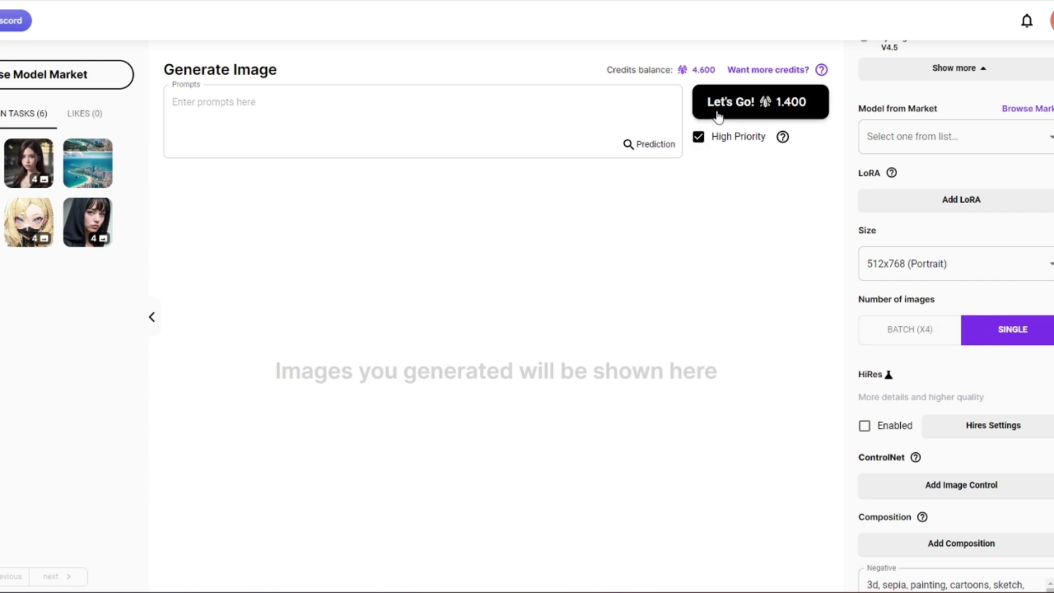
Compare the credit cost without High Priority and with HiRes enabled, restoring both options to their original state
click(698, 137)
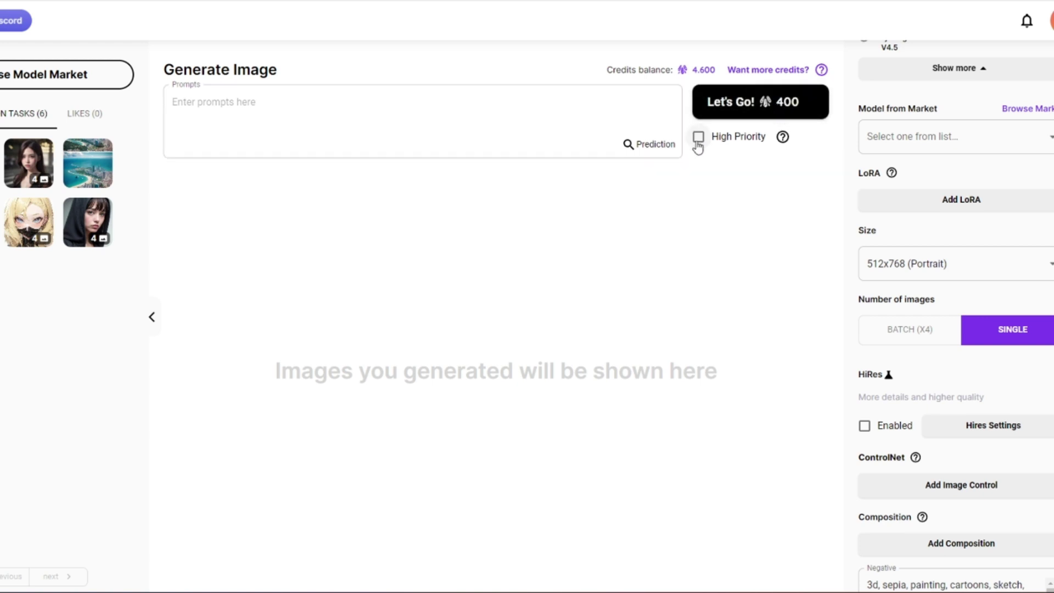
click(697, 144)
drag(859, 378, 922, 383)
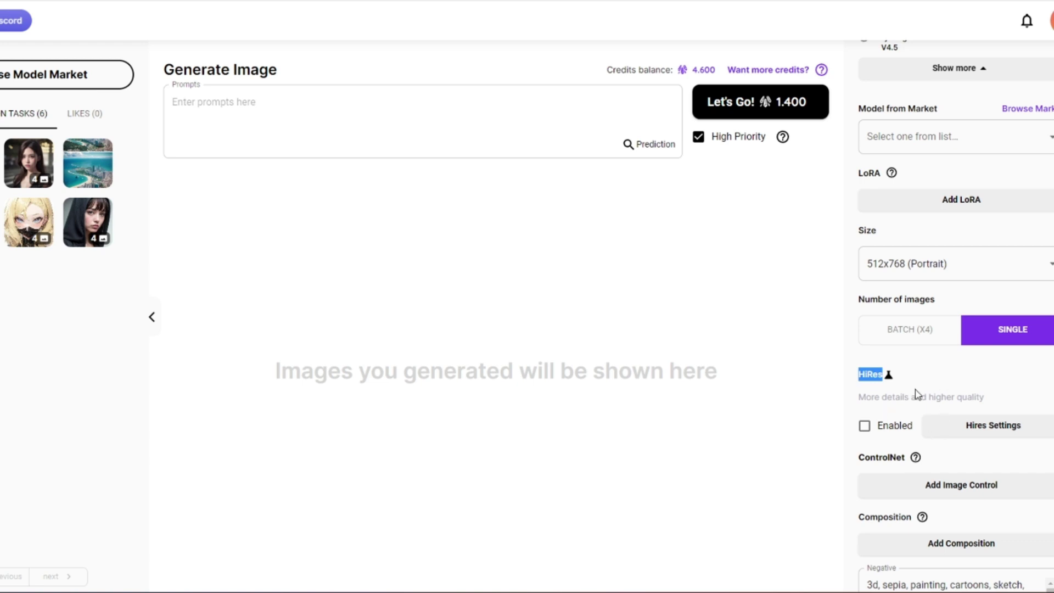
click(1023, 376)
click(865, 427)
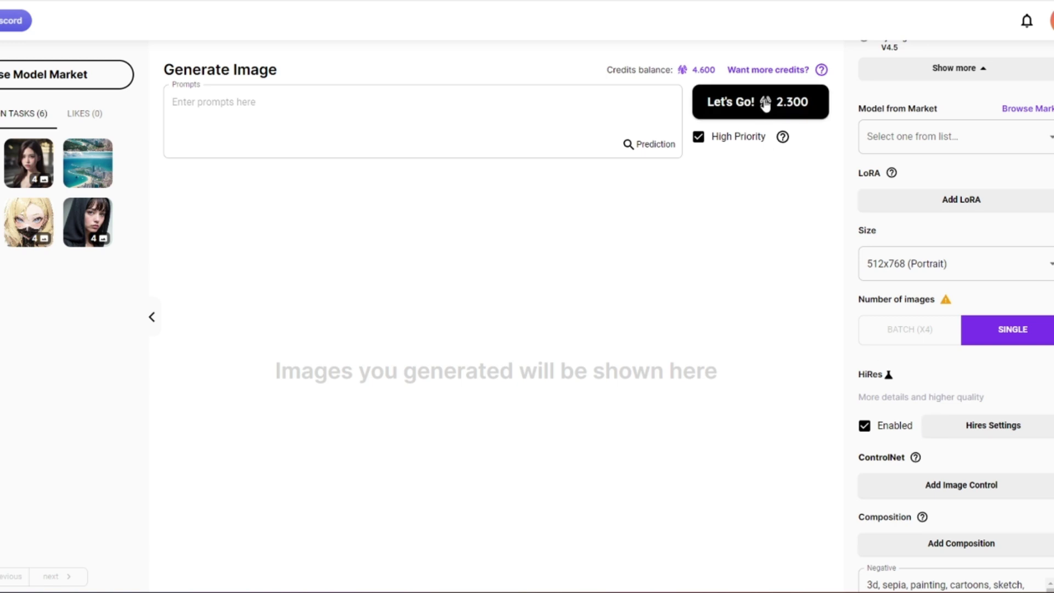
click(864, 426)
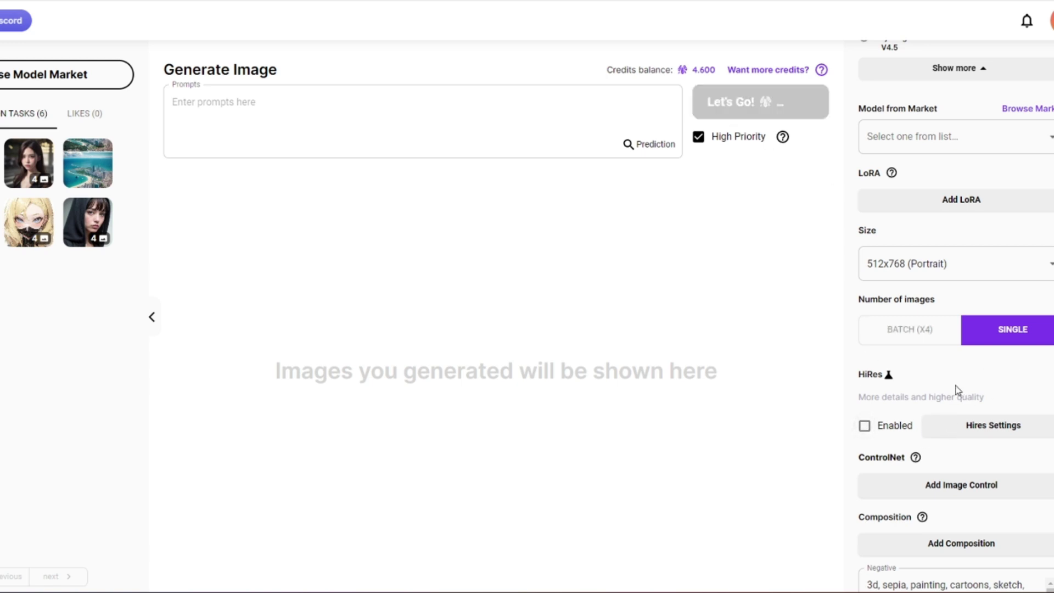
Check the negative prompt settings, and try painting a freehand scribble as the reference image
scroll(958, 390, down, 4)
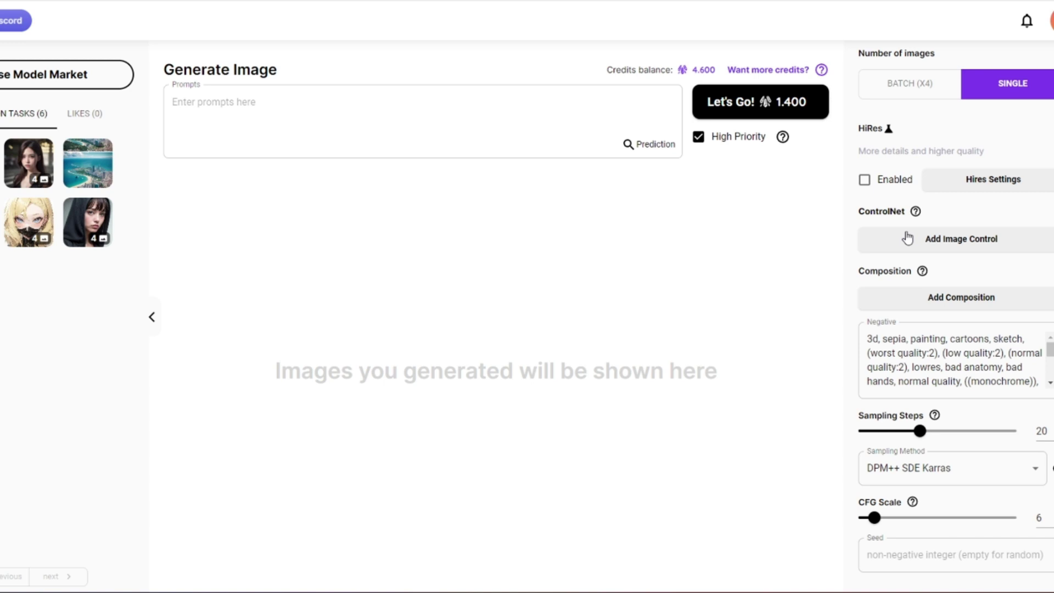
click(872, 336)
scroll(1006, 410, up, 10)
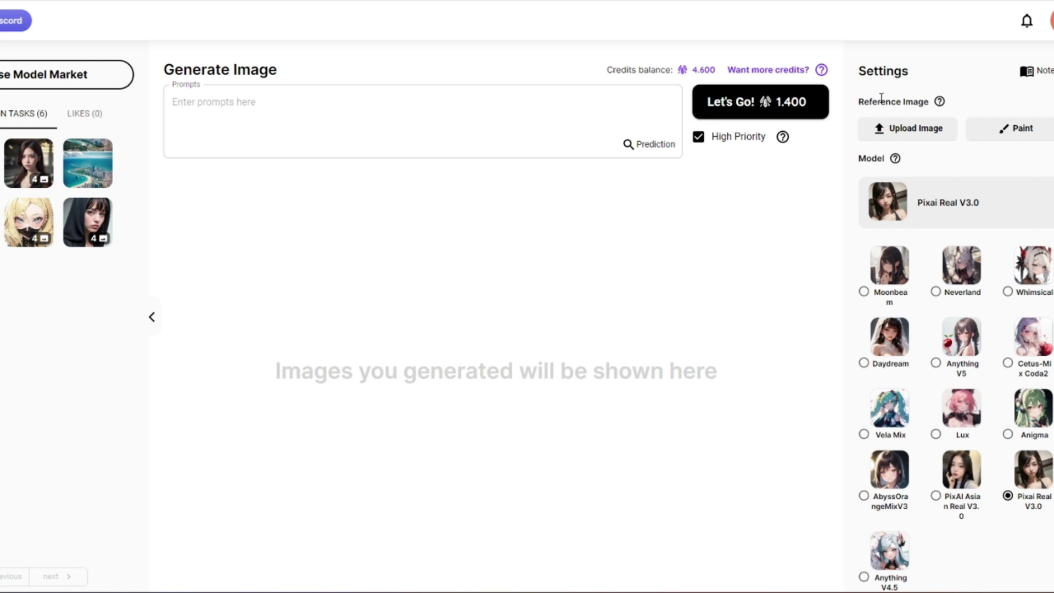
click(1011, 130)
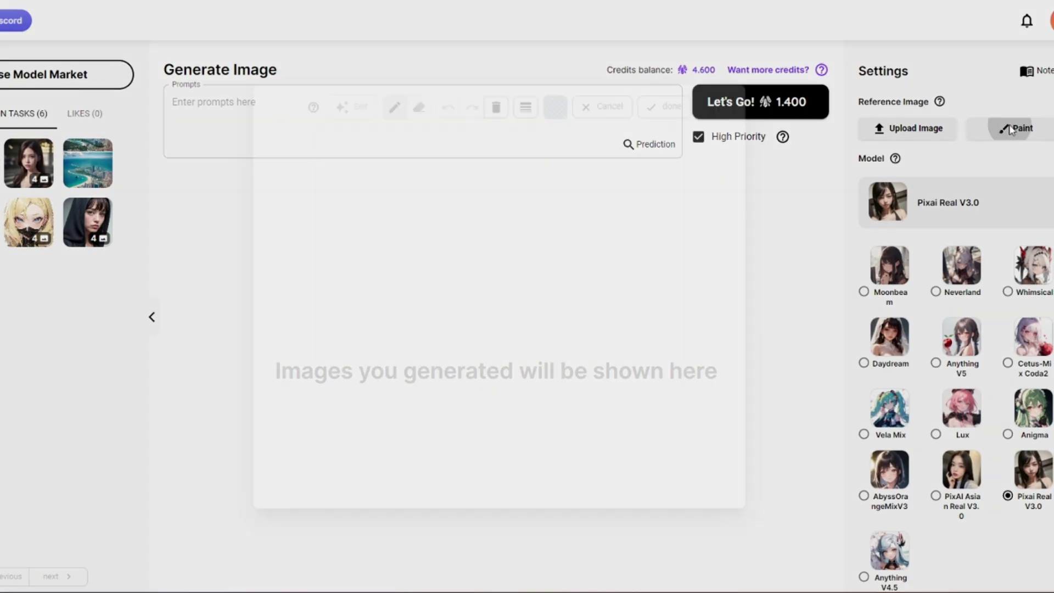
mouse_move(433, 198)
mouse_down()
mouse_move(643, 308)
mouse_move(380, 234)
mouse_up()
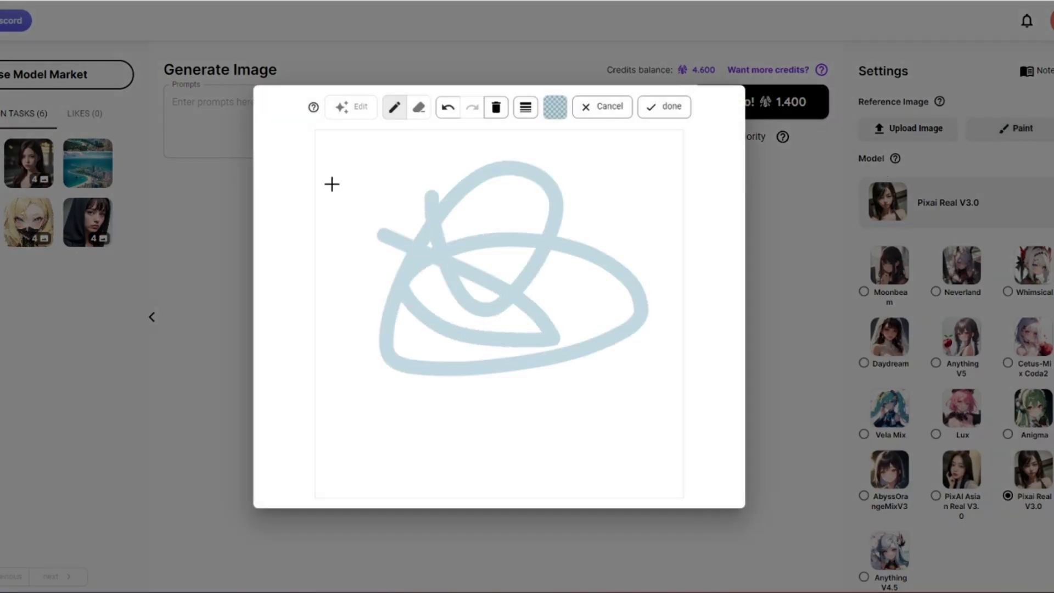
click(674, 108)
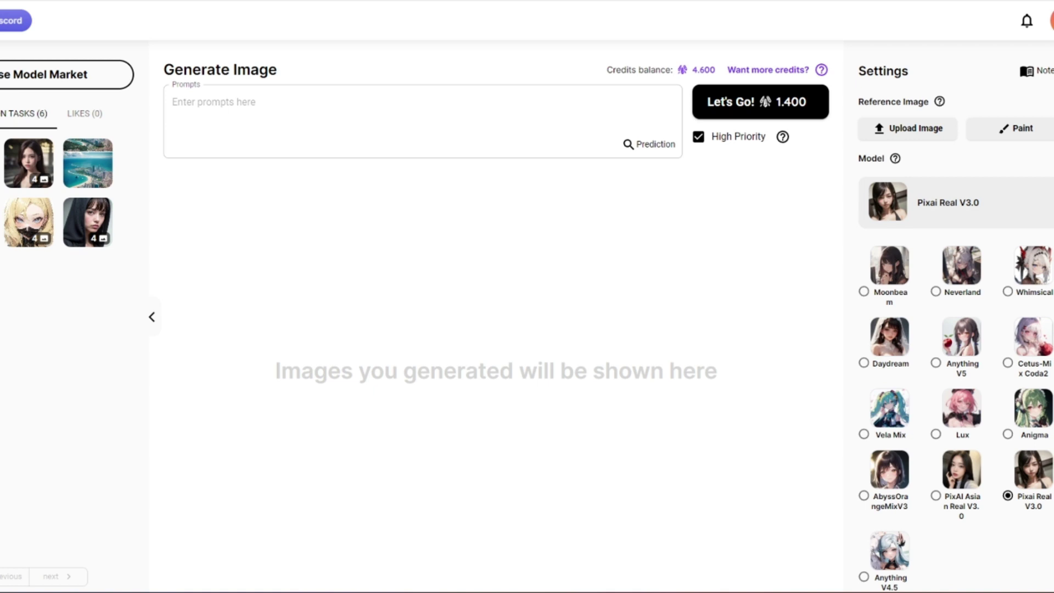
Generate a Batch (x4) from the prompt "an ultra-realistic and ultra-detailed photograph of a beautiful 25-year-old girl with blonde hair"
text(an ultra-realistic and ultra-detailed photograph of a beautiful 25-year-old girl with blonde hair)
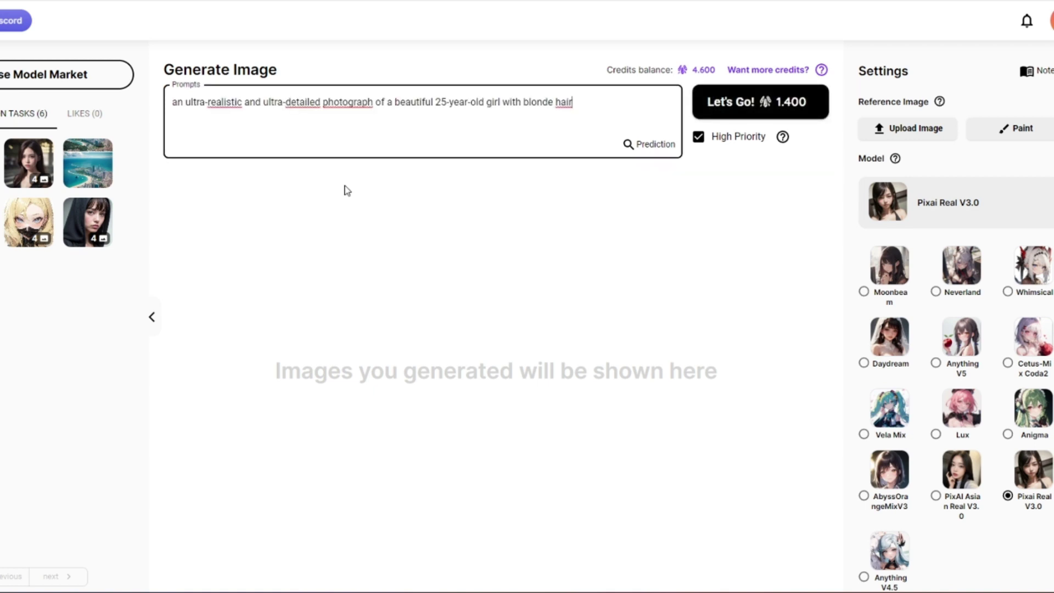
scroll(896, 271, down, 10)
click(897, 269)
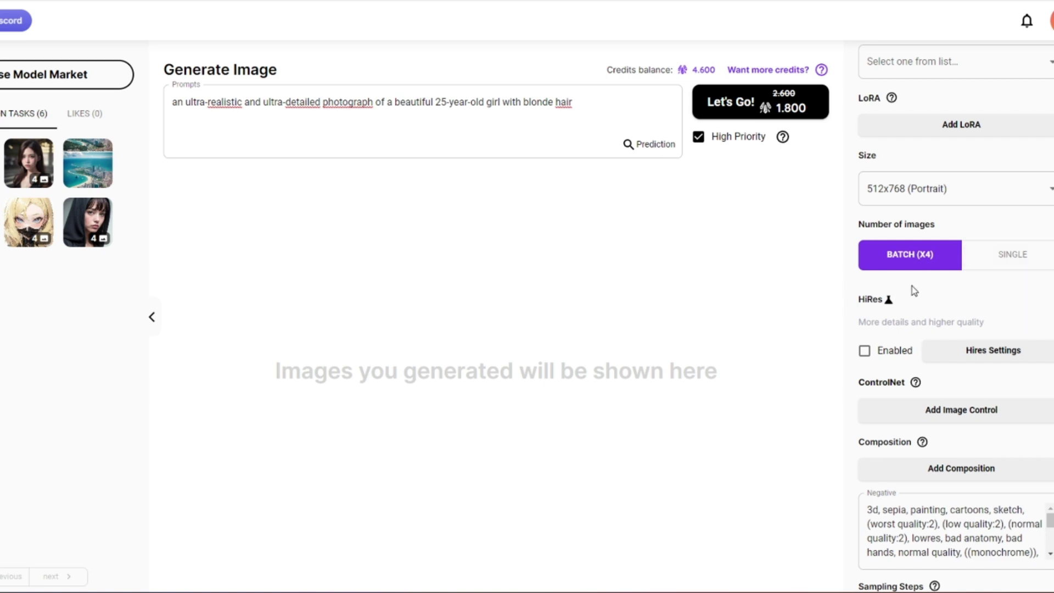
click(732, 109)
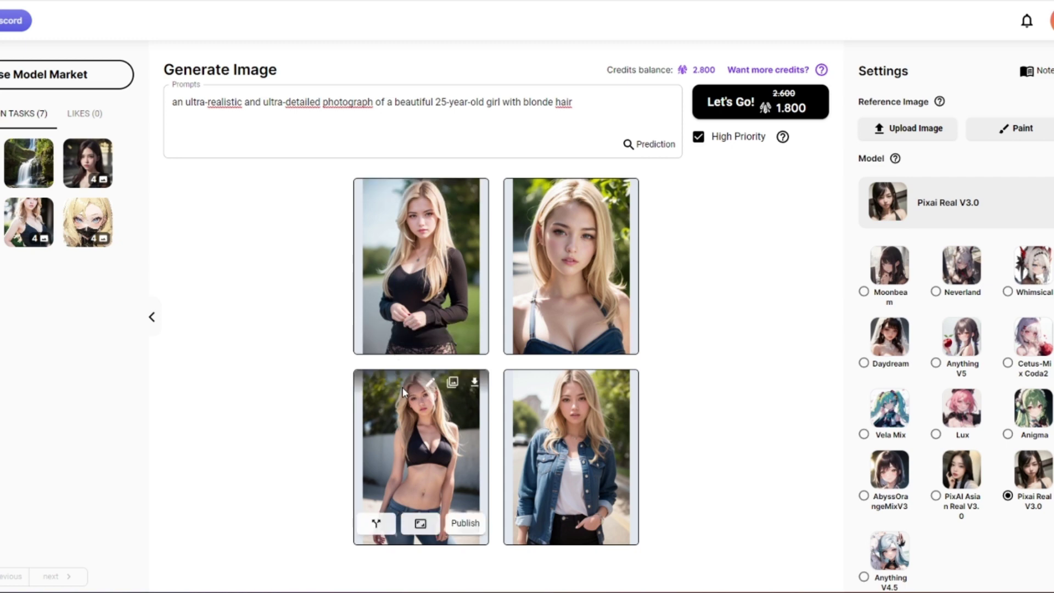
Inspect the first, second and fourth generated images at enlarged size
click(411, 242)
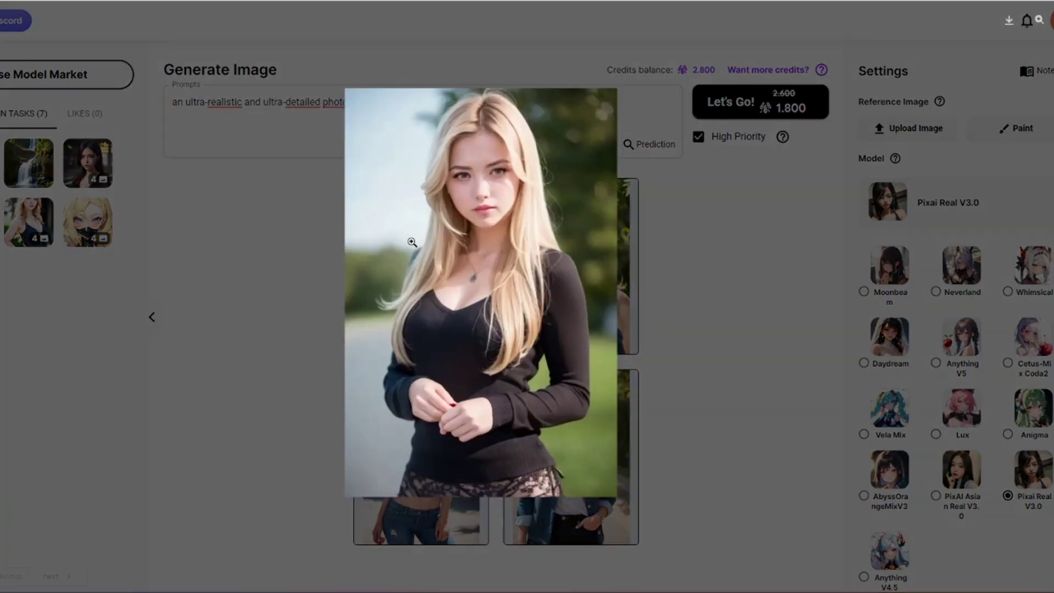
click(696, 279)
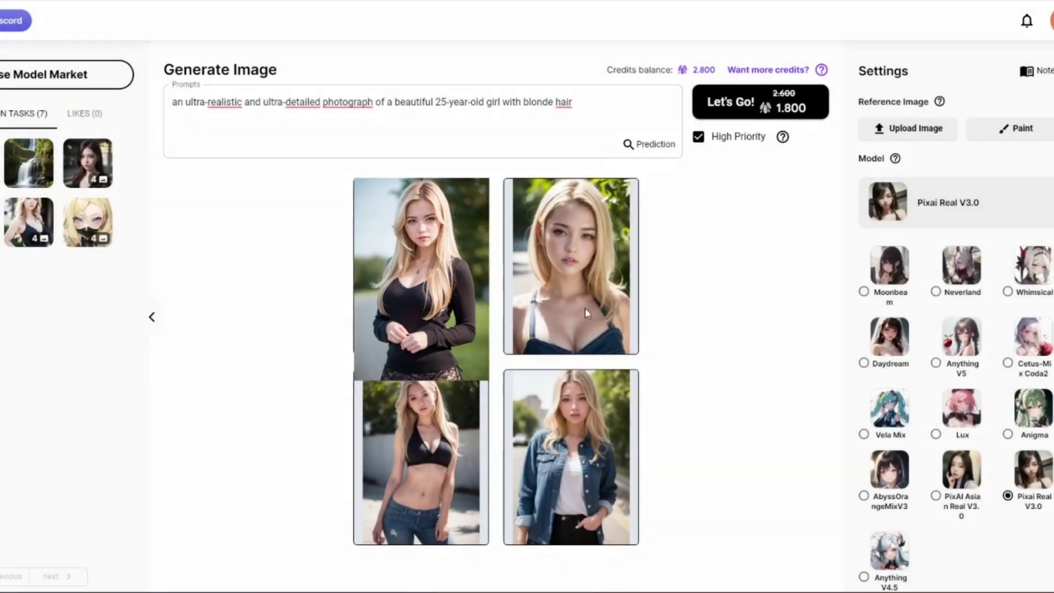
click(580, 222)
click(690, 194)
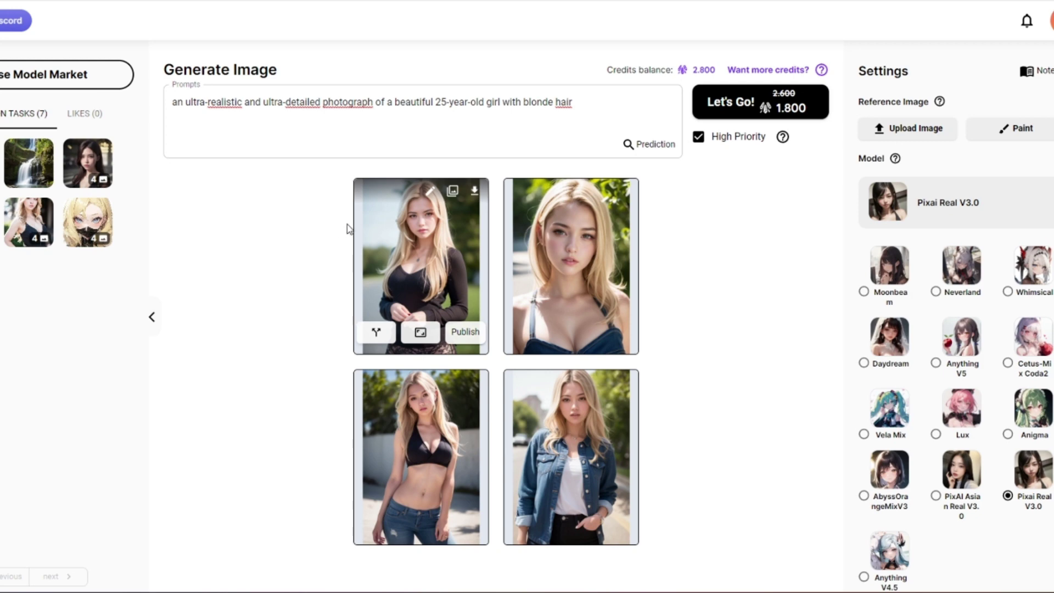
click(563, 414)
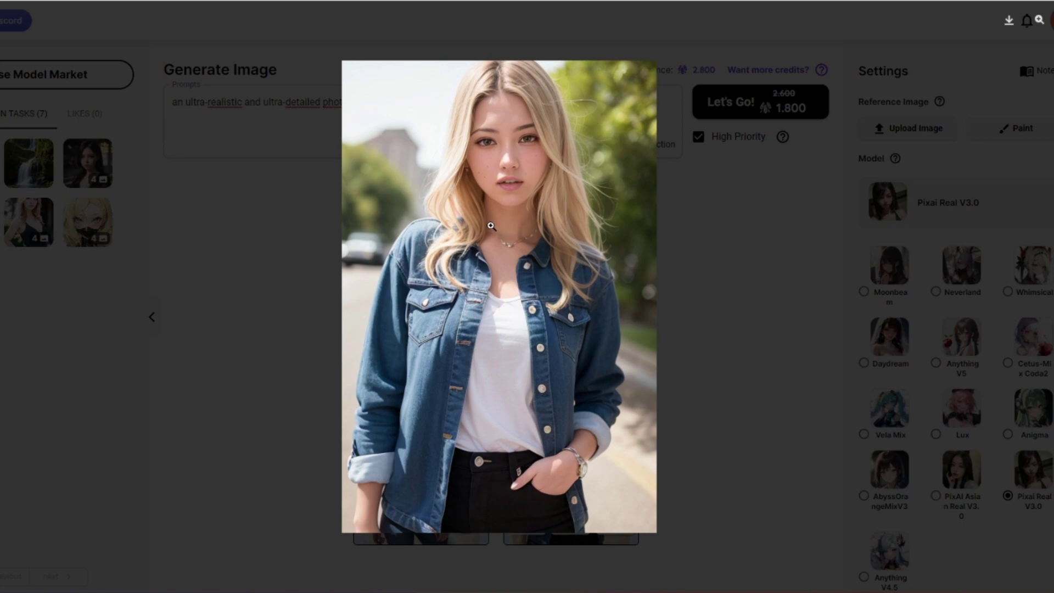
click(213, 227)
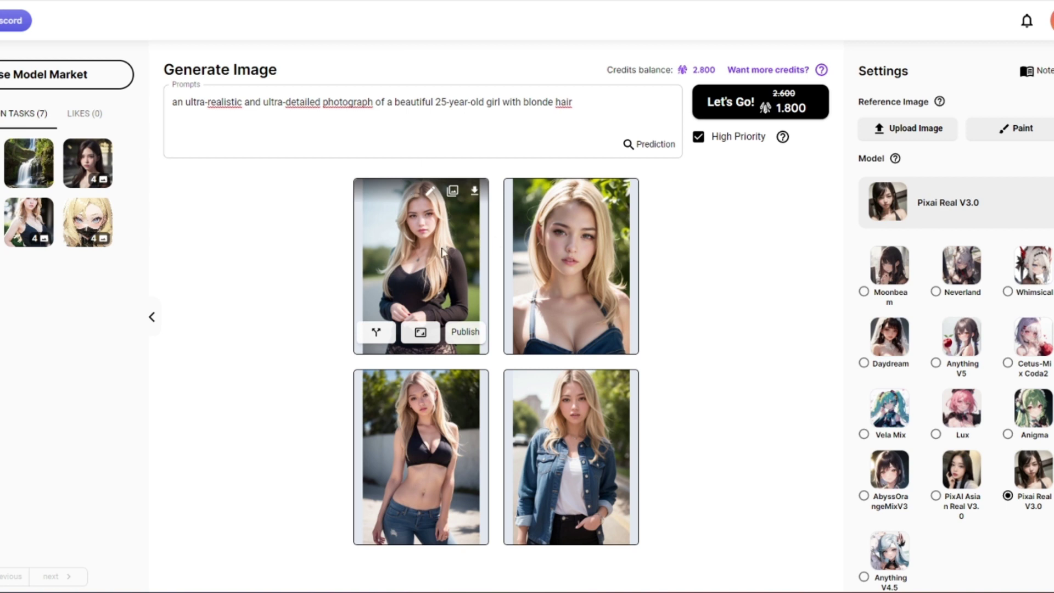
Try the paint editor and the Use as Base Image option on the first generated image
click(427, 191)
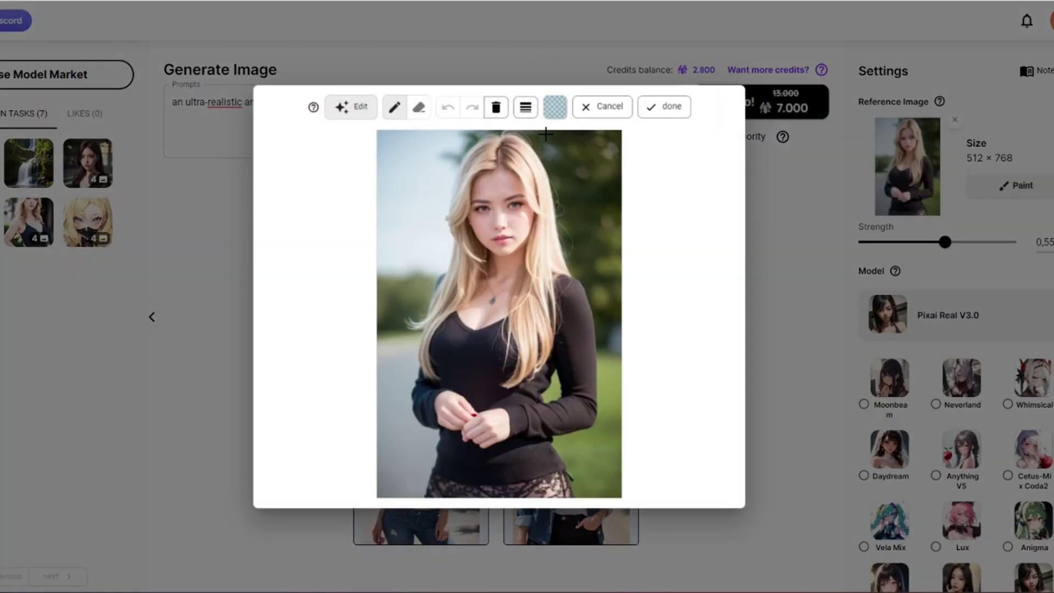
click(786, 192)
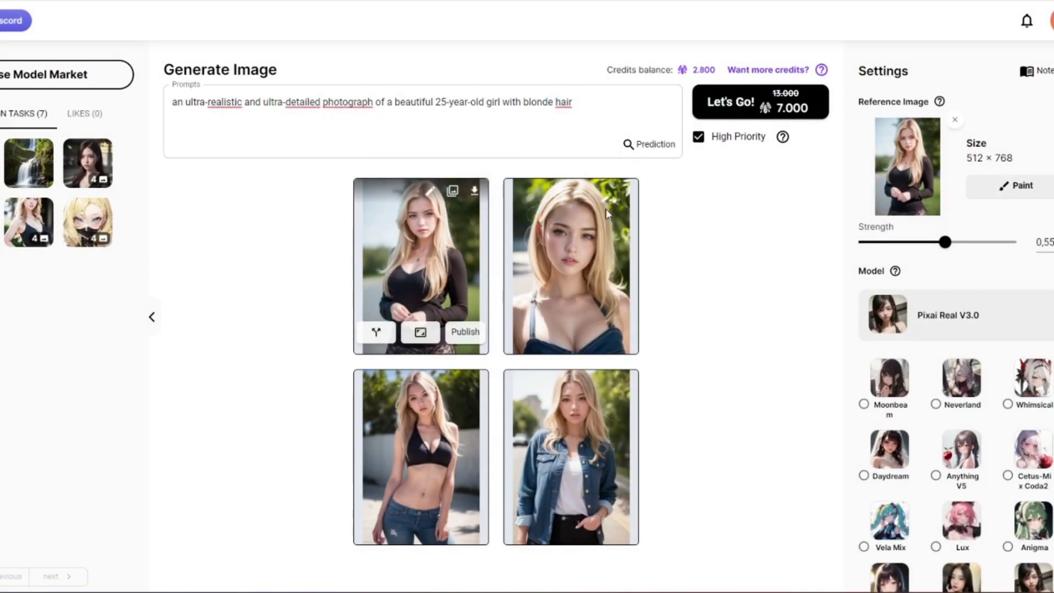
click(453, 191)
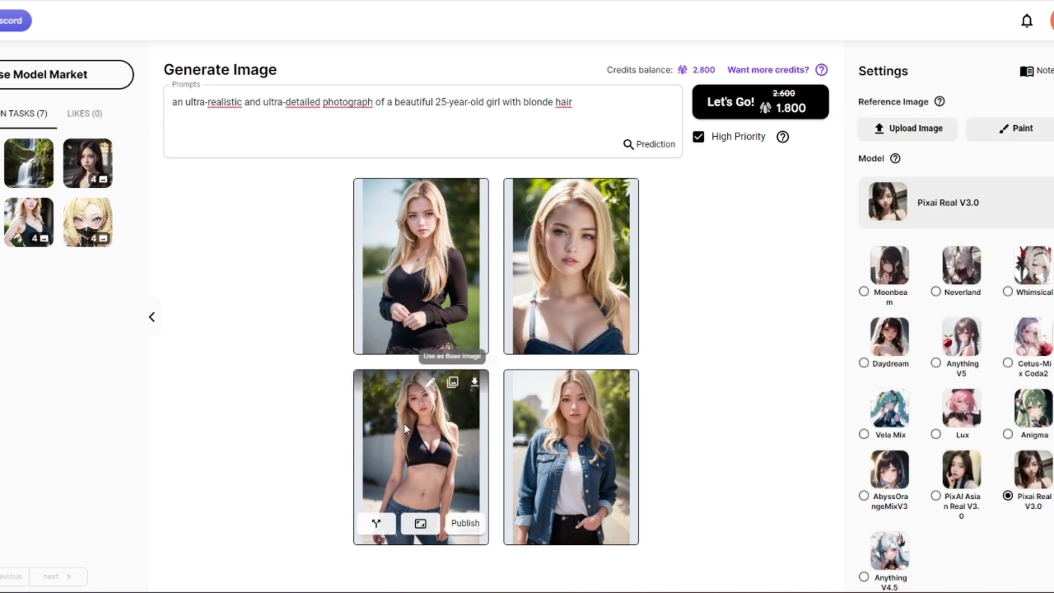
Download the third generated image, and start a variation of the first one
click(476, 384)
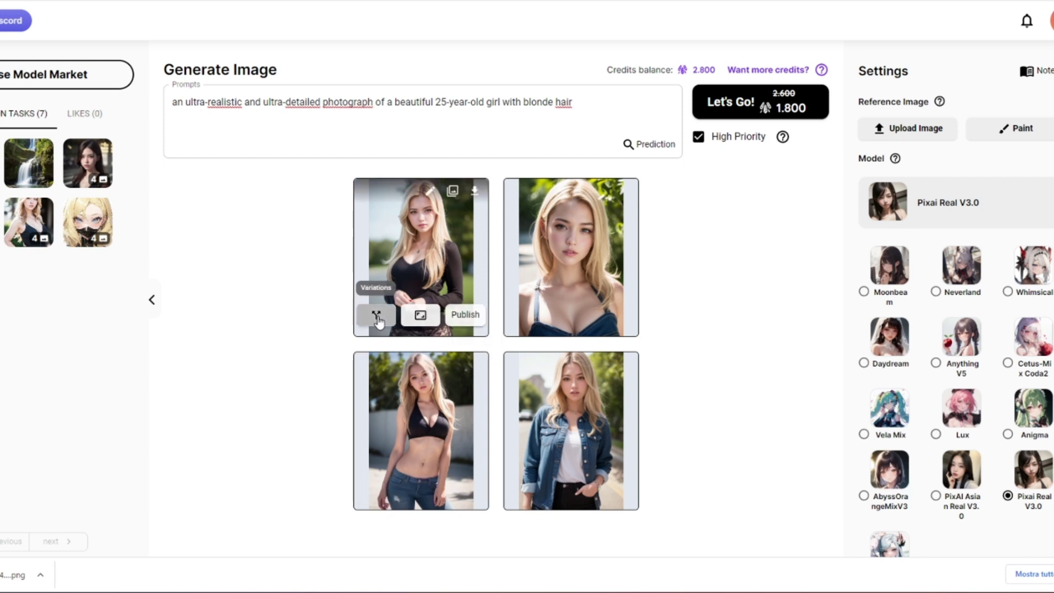
click(377, 318)
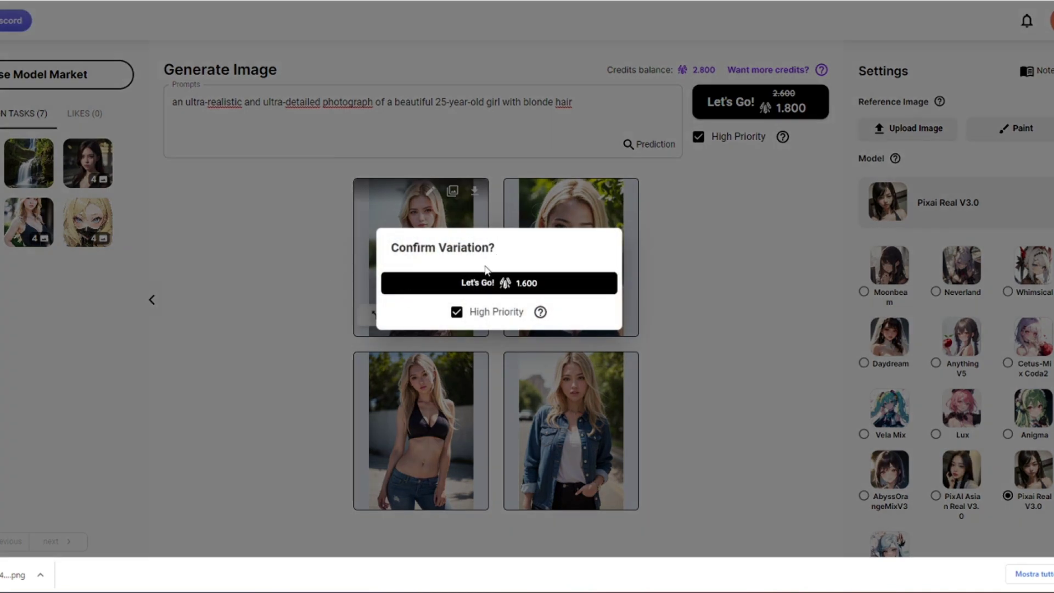